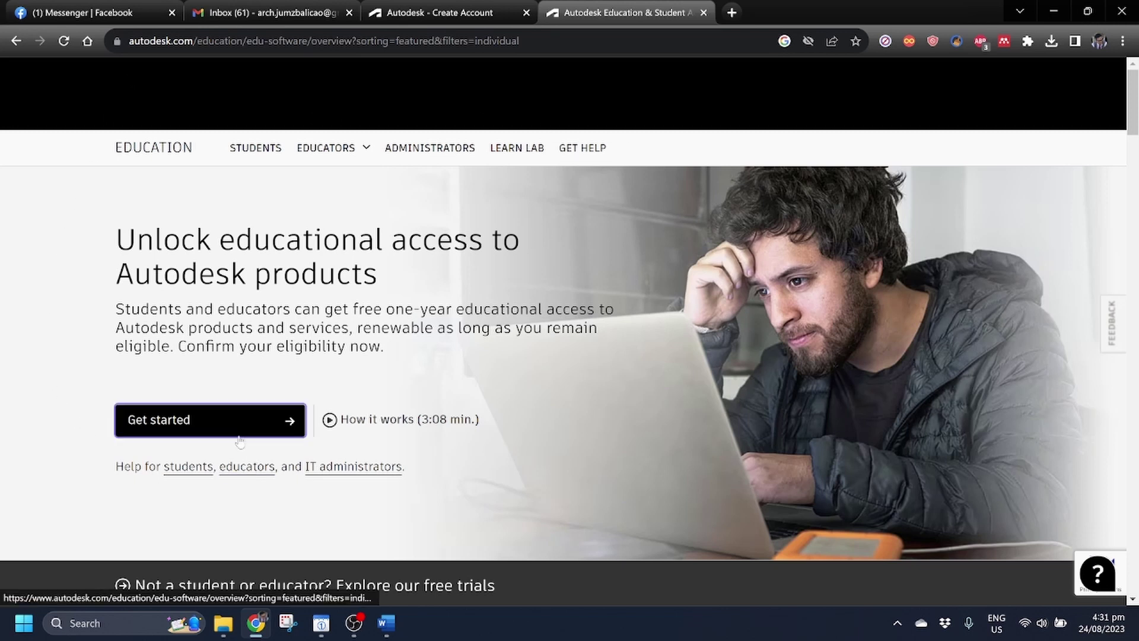
# Open the educational access form and choose Student as the educational role.
pyautogui.click(206, 431)
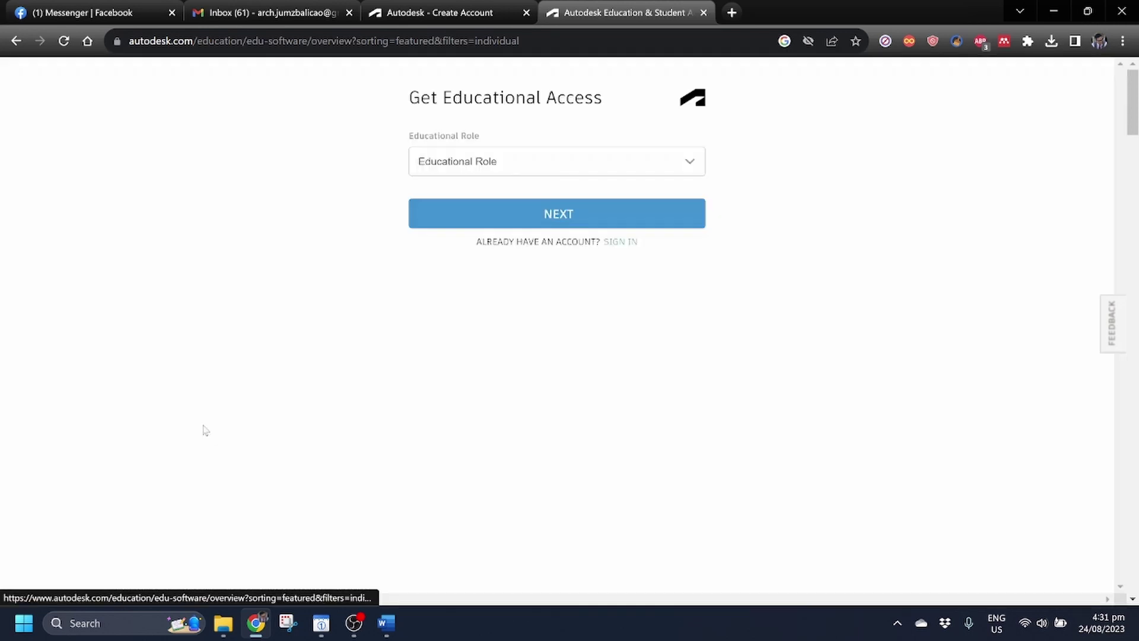
pyautogui.click(484, 159)
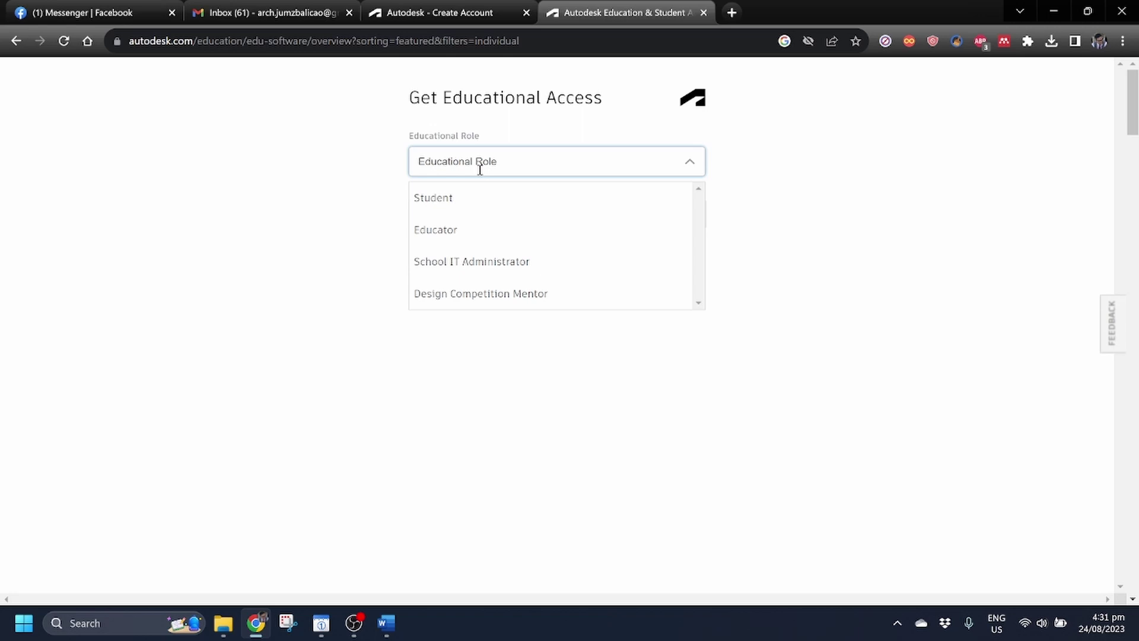
pyautogui.click(458, 197)
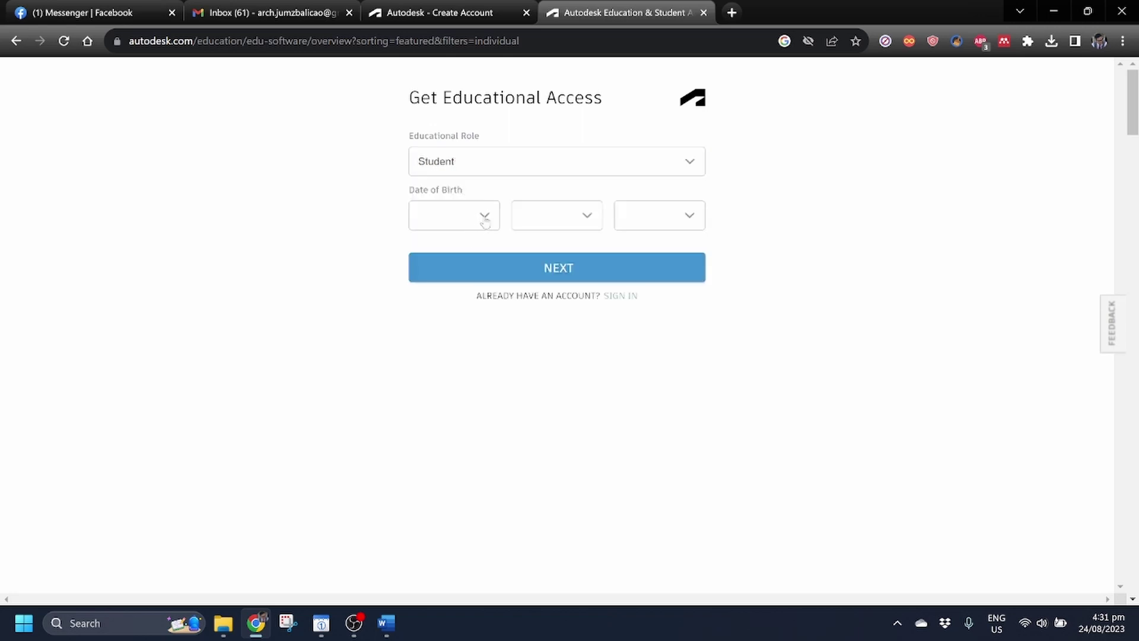
# Set the date of birth to January 5, 2005.
pyautogui.click(484, 221)
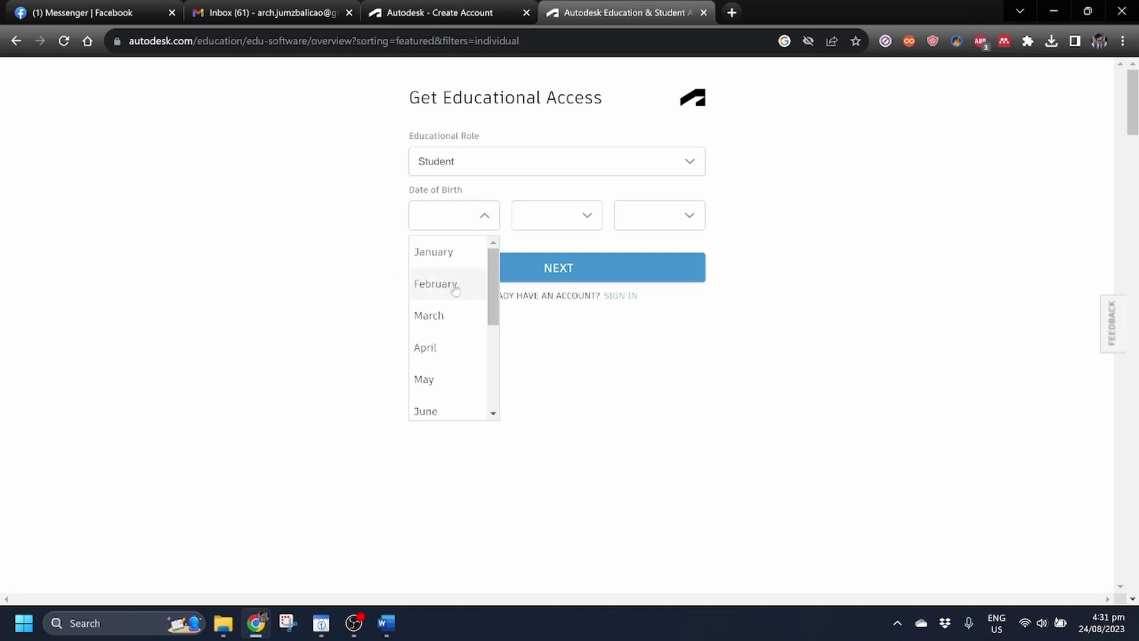
pyautogui.click(424, 253)
pyautogui.click(576, 221)
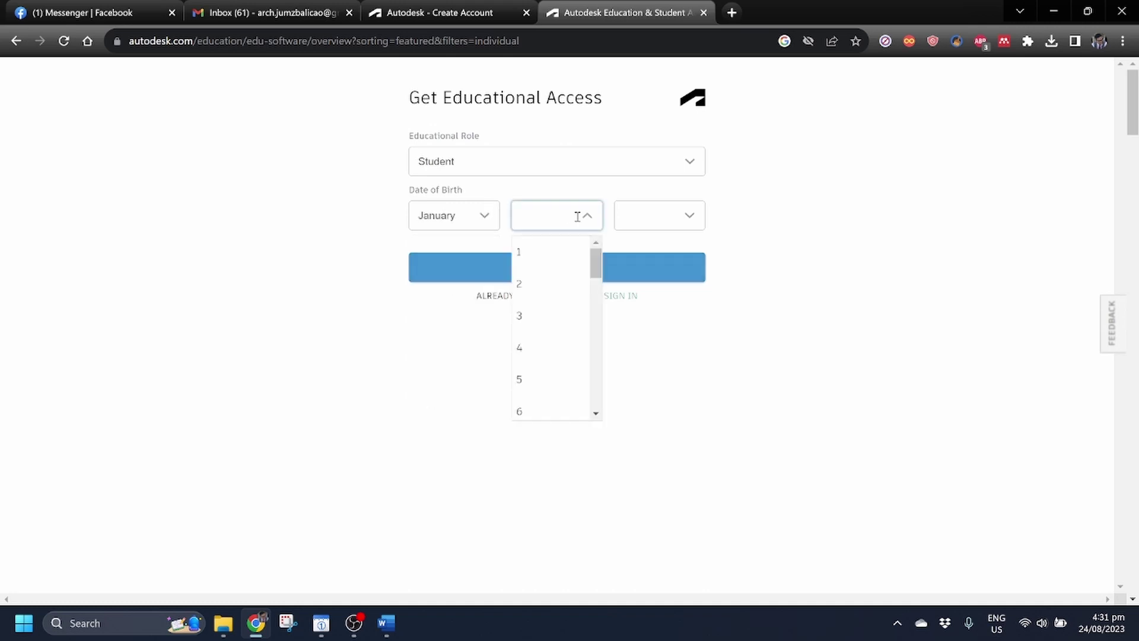
pyautogui.click(547, 388)
pyautogui.click(688, 220)
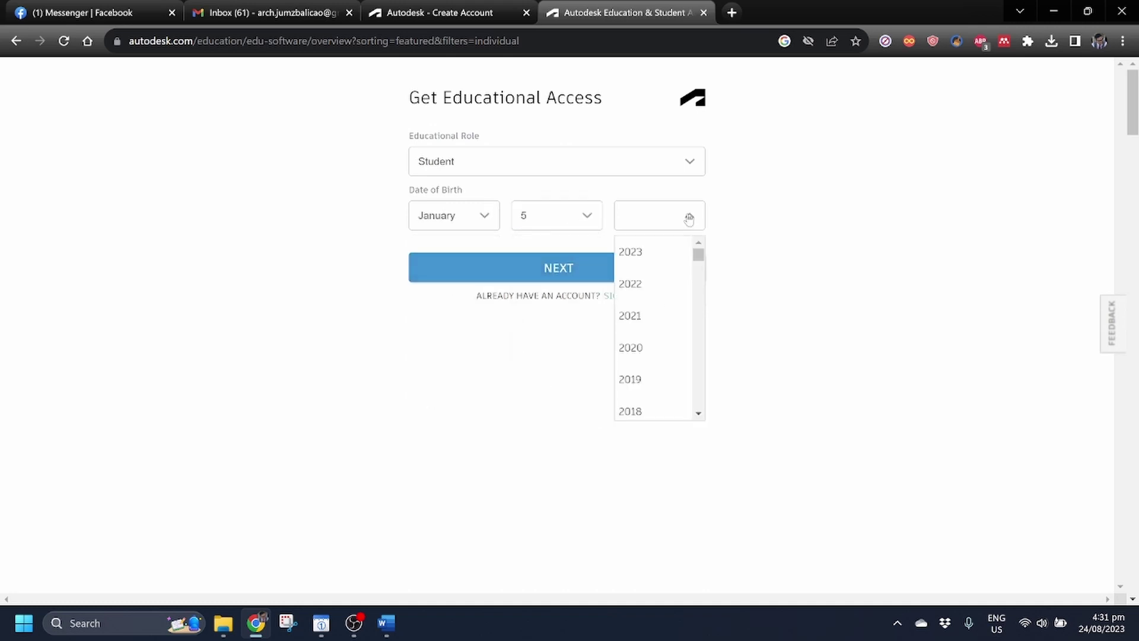
pyautogui.scroll(-3, 641, 403)
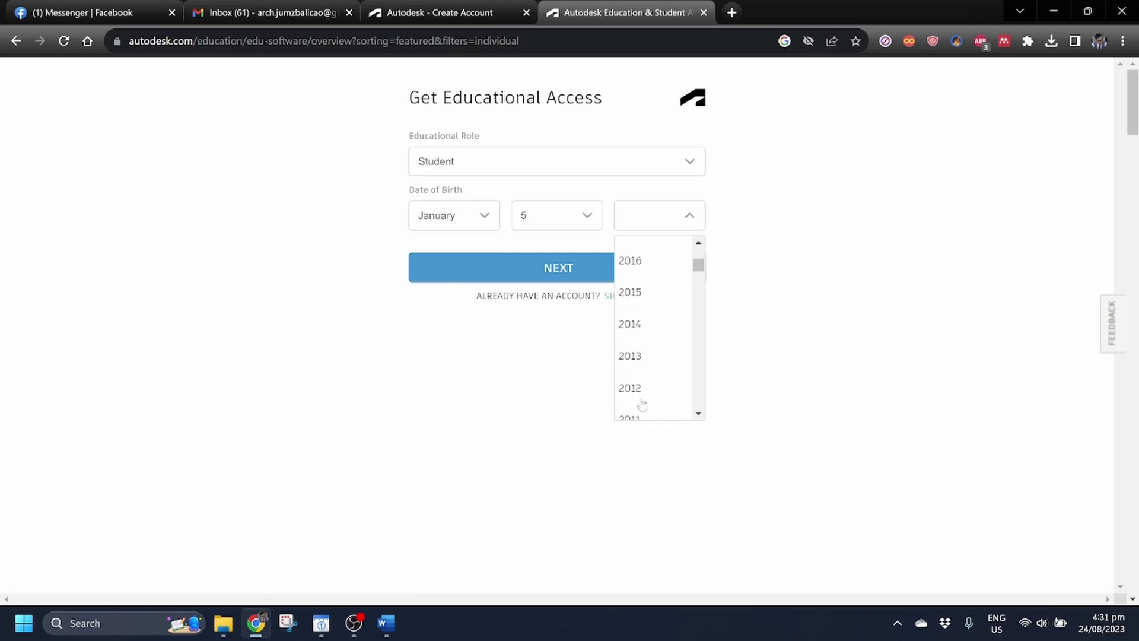
pyautogui.scroll(-2, 641, 405)
pyautogui.scroll(-2, 677, 396)
pyautogui.scroll(-1, 664, 388)
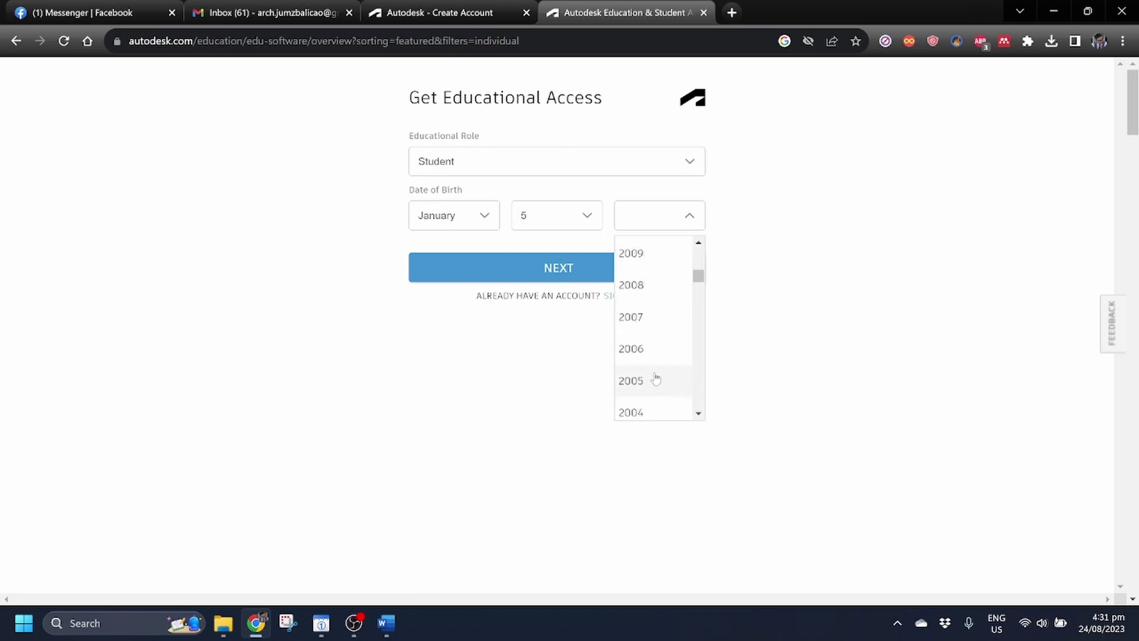
pyautogui.click(653, 381)
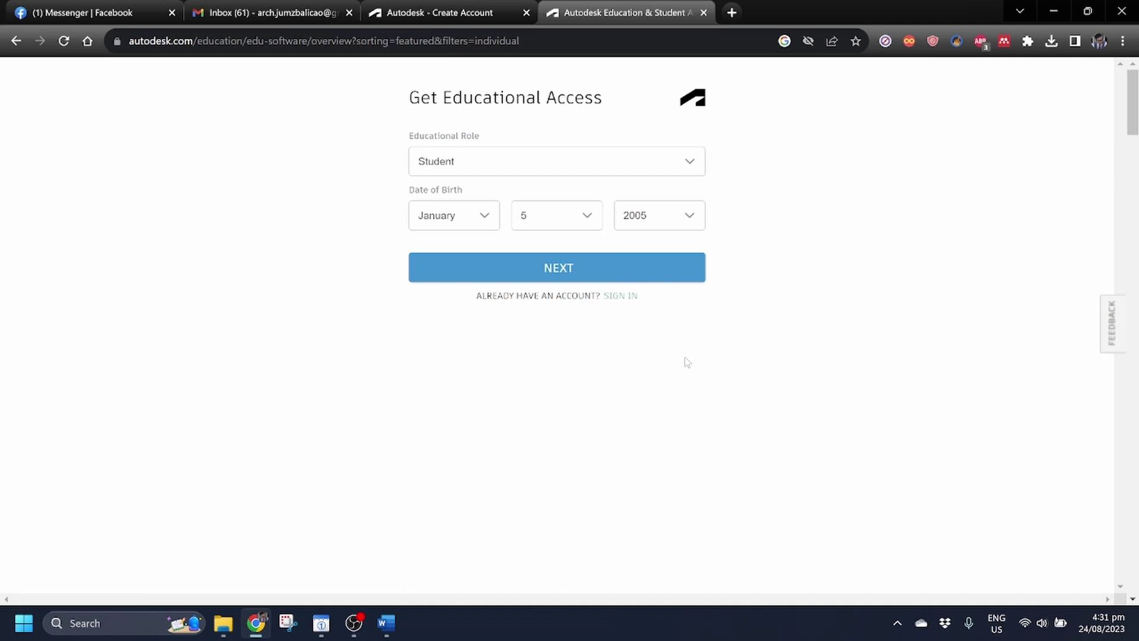
# Submit the education form and enter the account holder's first and last name.
pyautogui.click(579, 276)
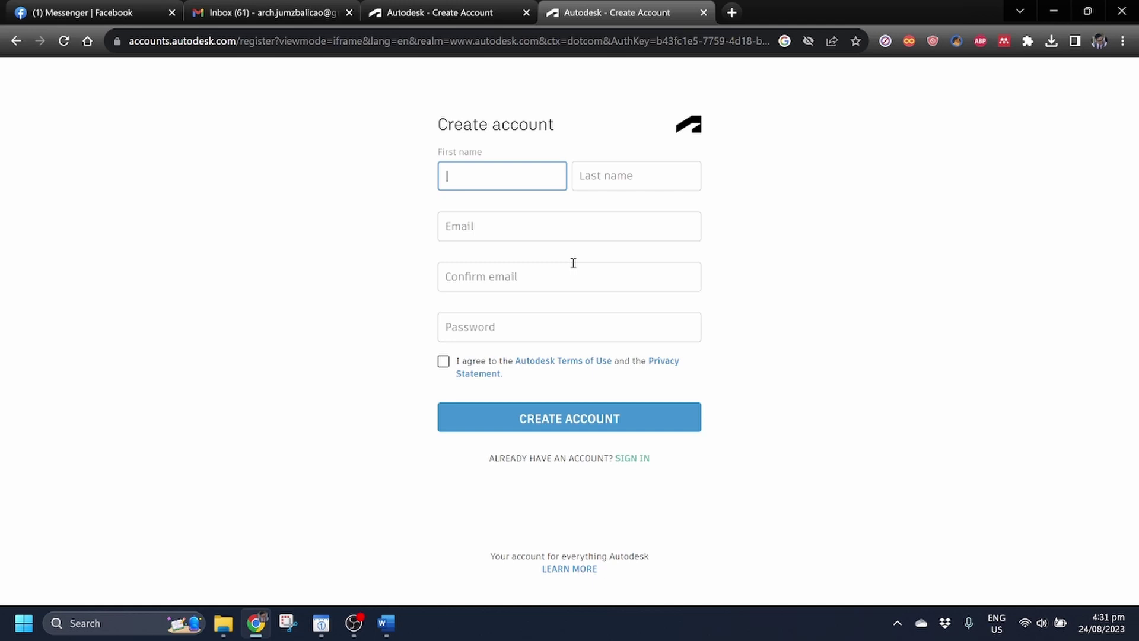
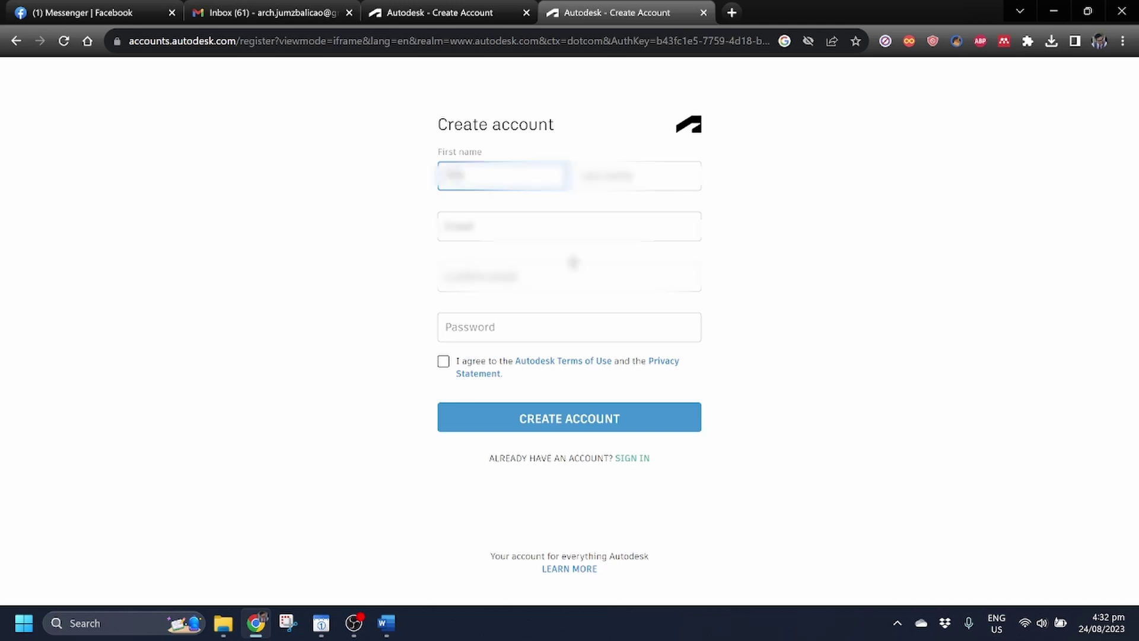
pyautogui.click(587, 178)
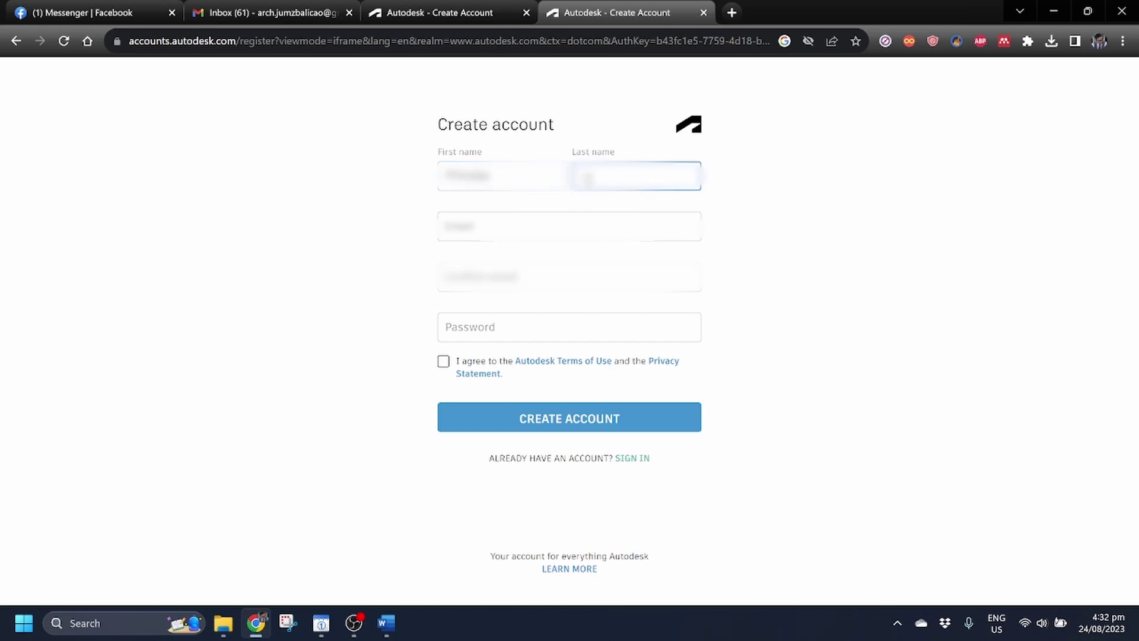
# Enter the account e-mail address and copy it into the Confirm email field.
pyautogui.click(553, 237)
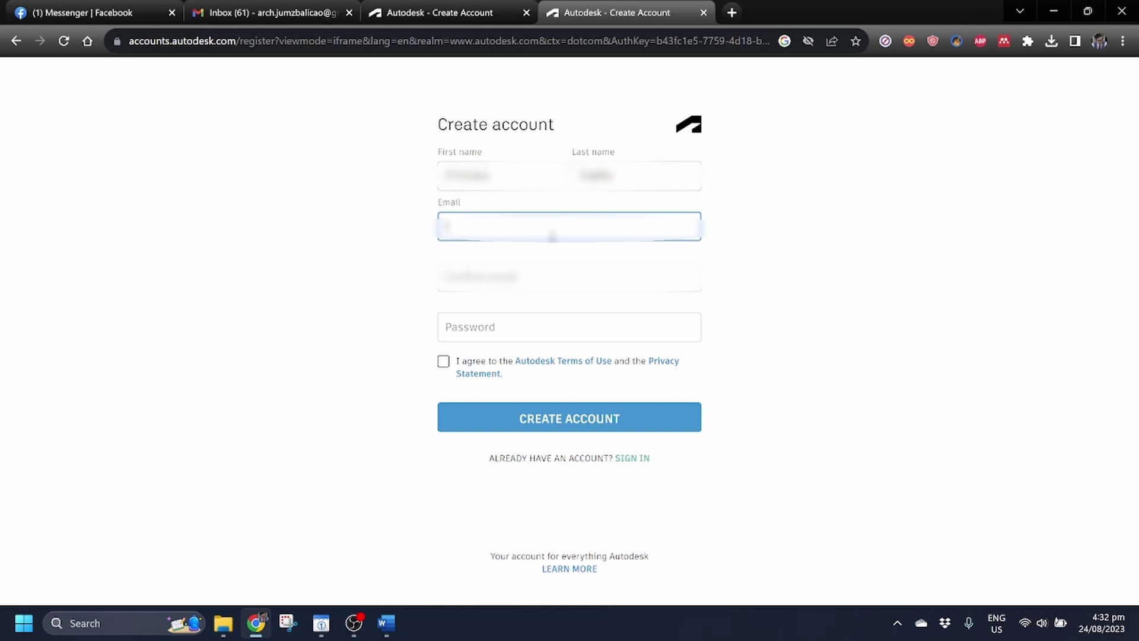
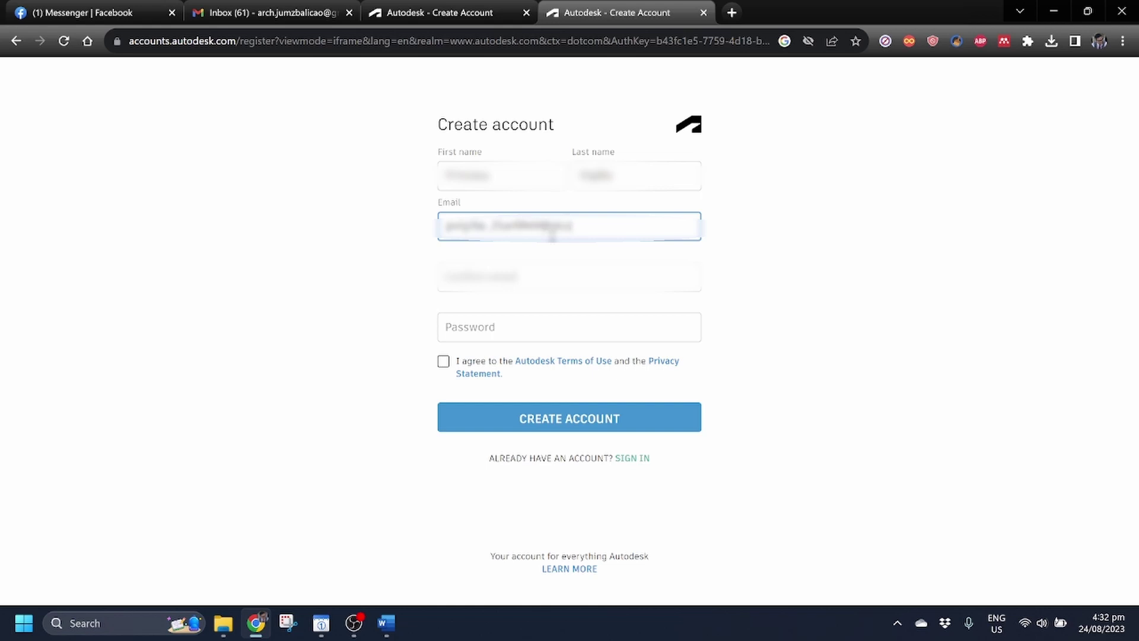
pyautogui.moveTo(611, 225); pyautogui.dragTo(421, 228)
pyautogui.hotkey('ctrl', 'c')
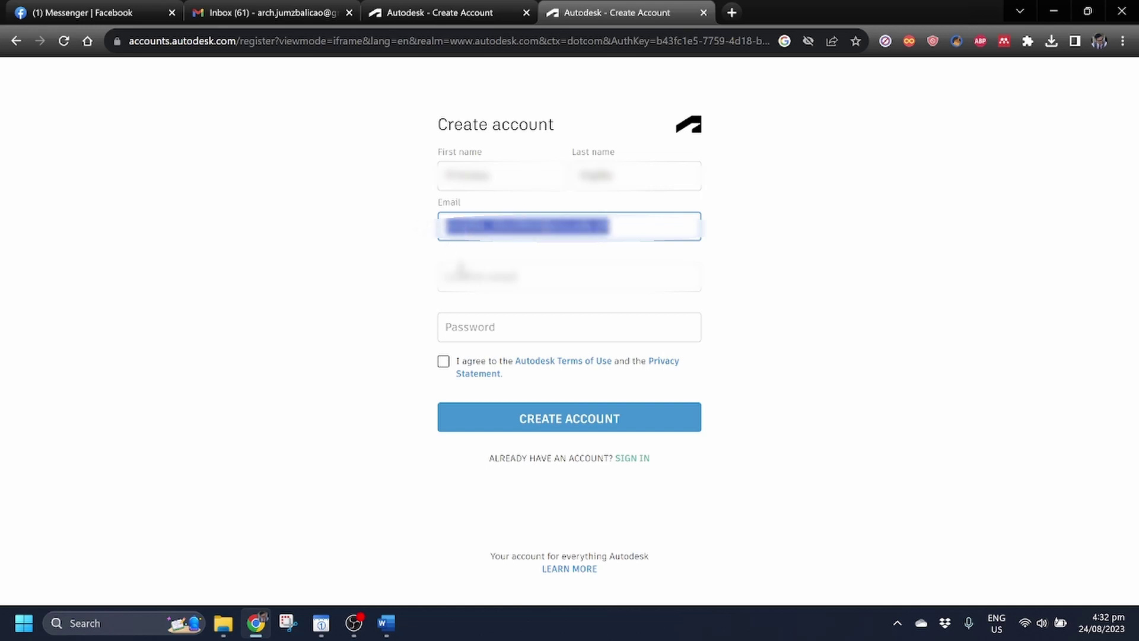
pyautogui.click(461, 274)
pyautogui.hotkey('ctrl', 'v')
# Type the account password, accept the terms of use, and create the account.
pyautogui.click(511, 333)
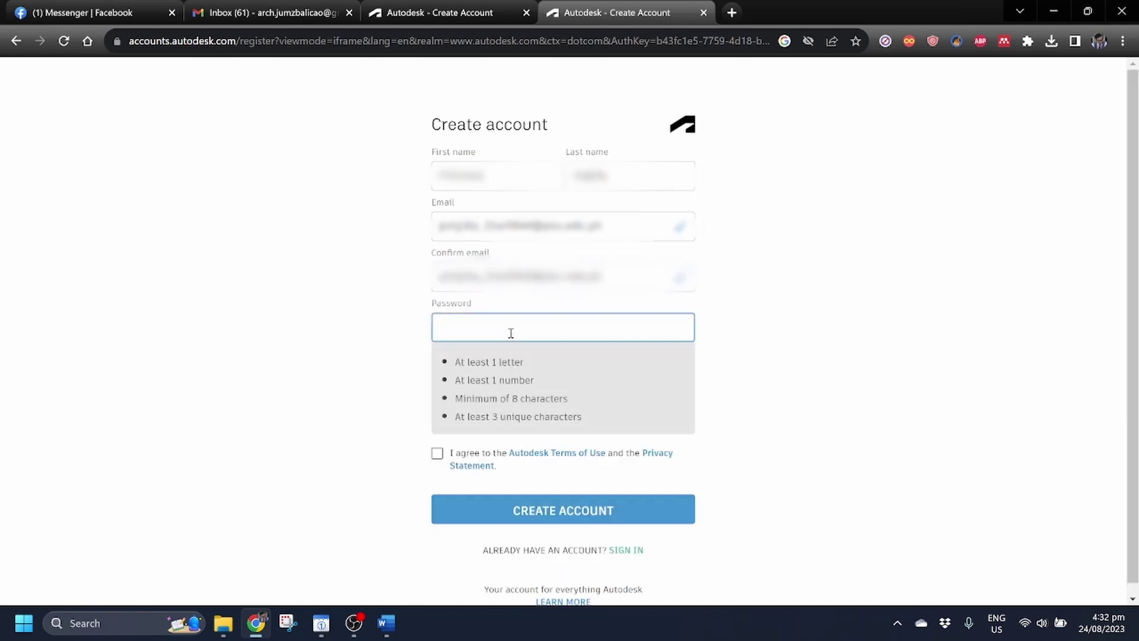
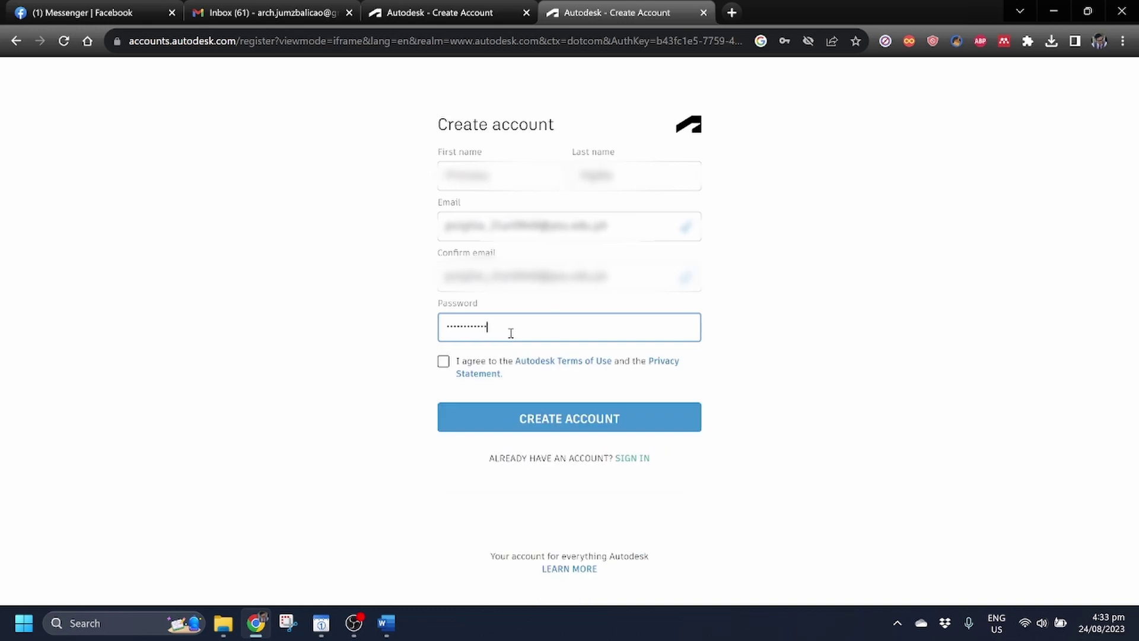
pyautogui.click(443, 362)
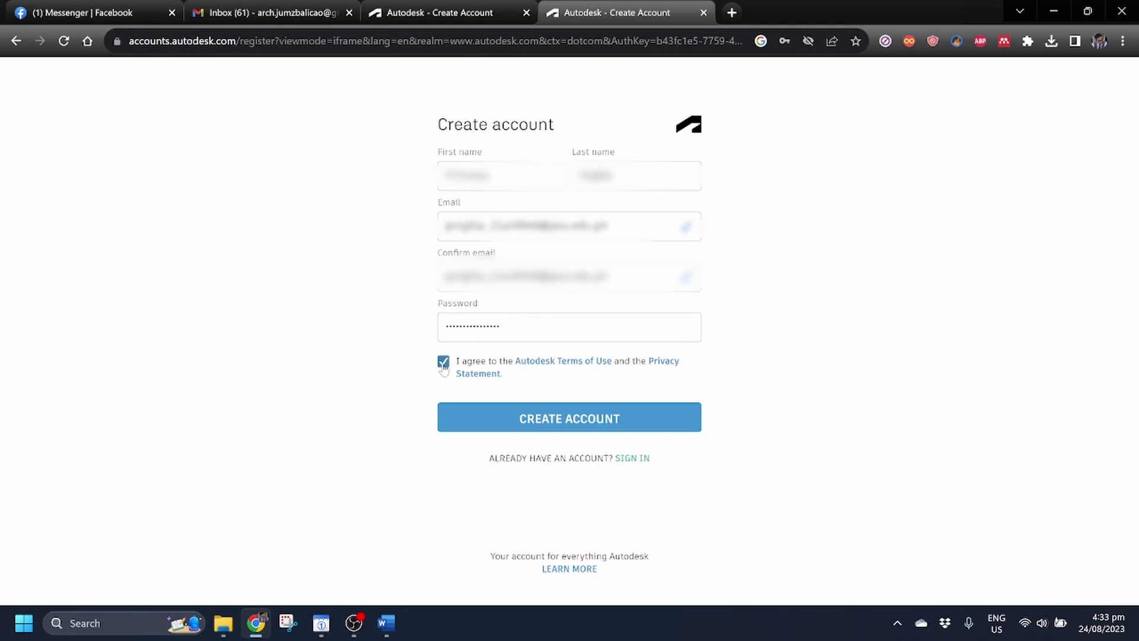
pyautogui.click(557, 420)
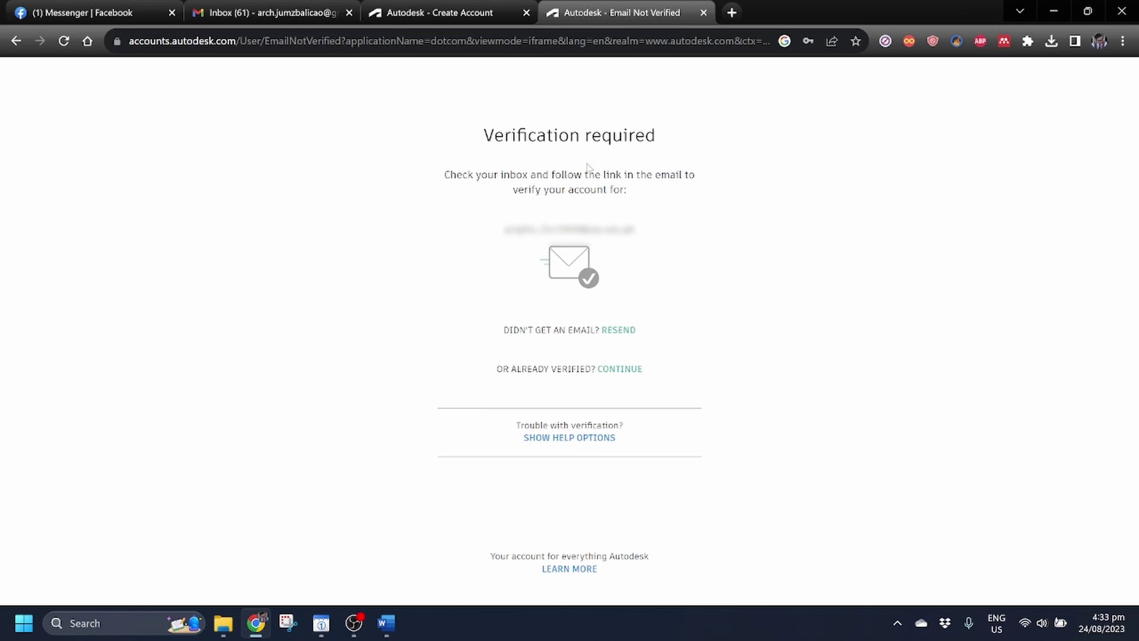
pyautogui.click(1102, 43)
# Add a new Chrome profile and enter the school Google account's e-mail address.
pyautogui.click(955, 436)
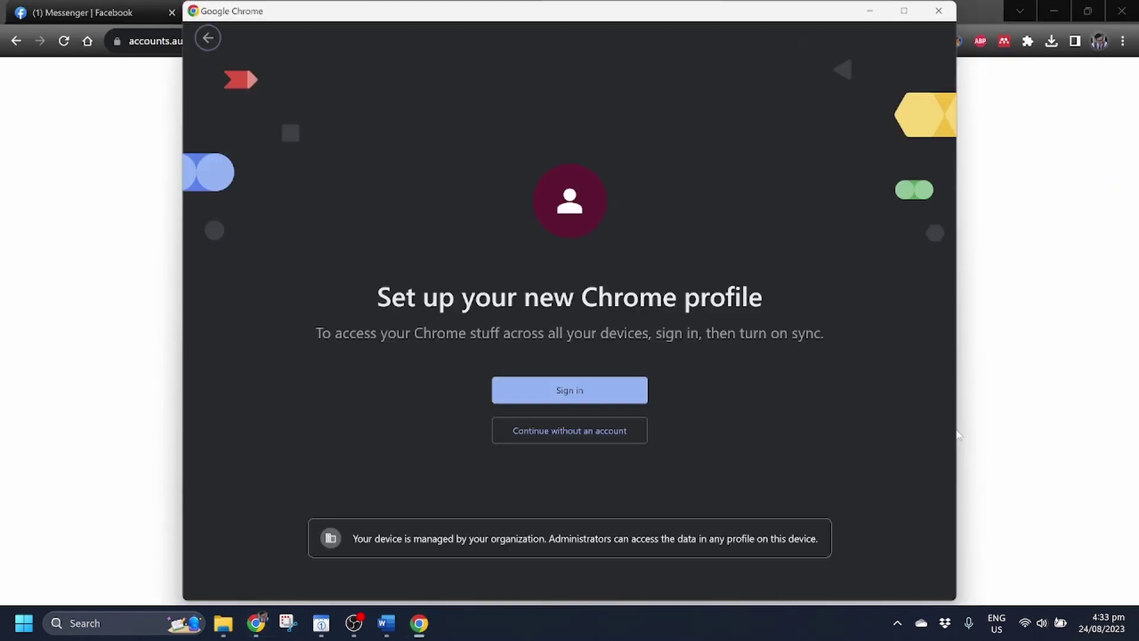
pyautogui.click(558, 391)
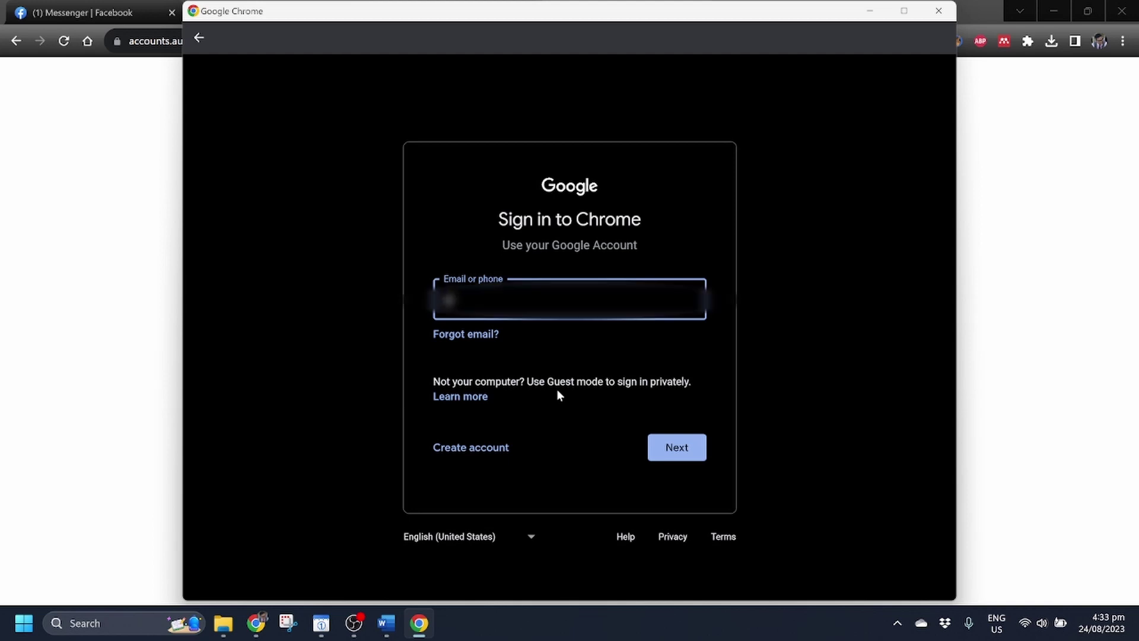
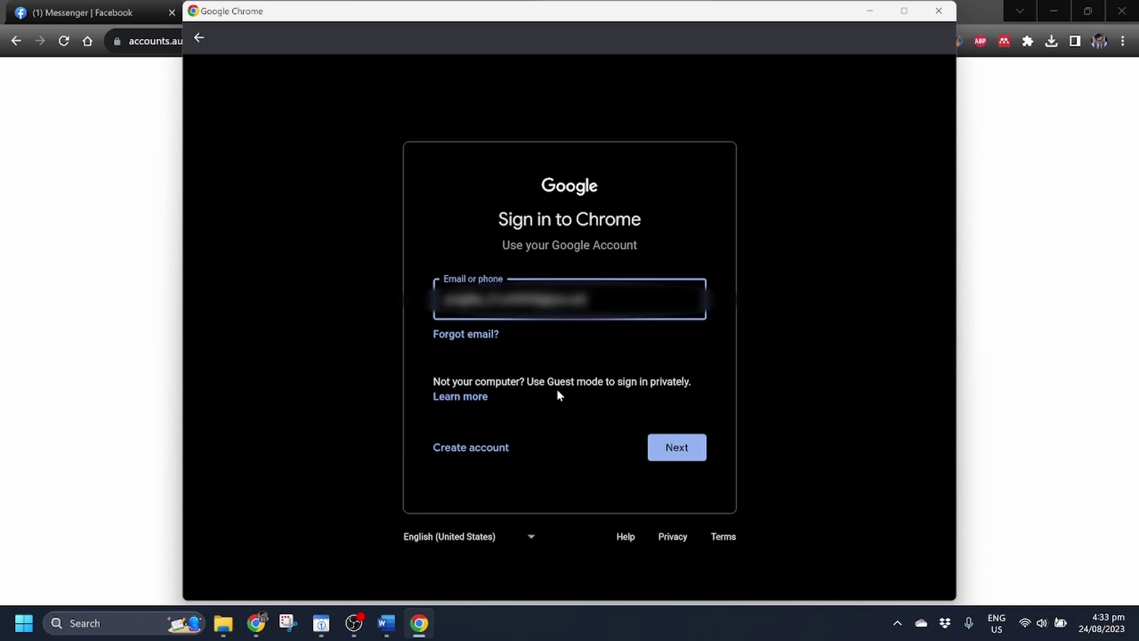
pyautogui.click(665, 446)
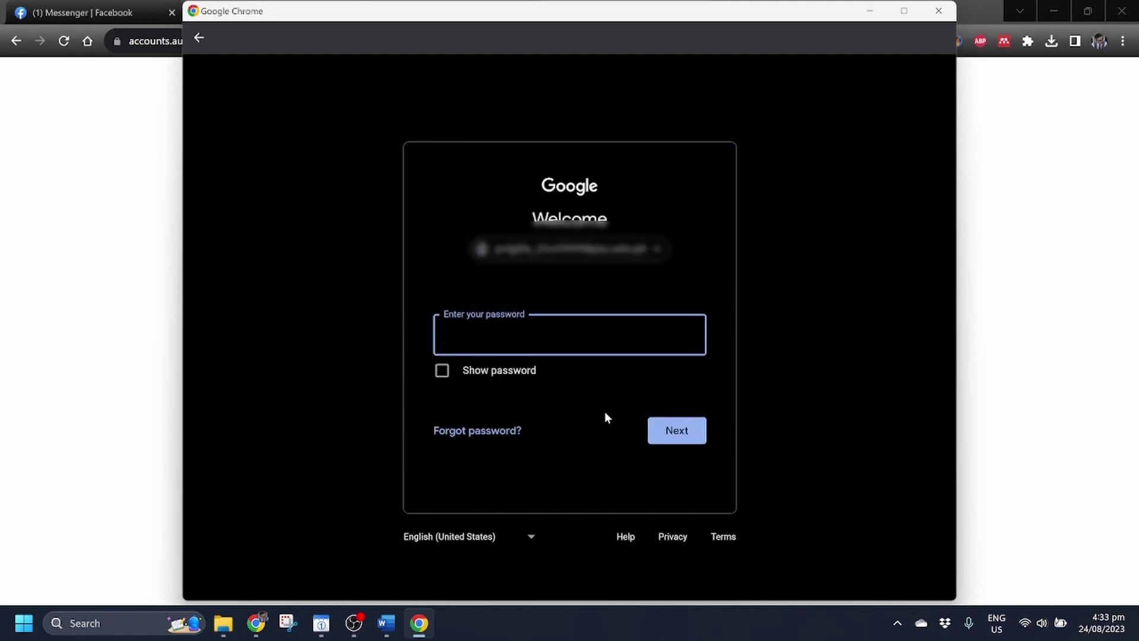
# Sign in with the account password, accept the managed profile, and decline sync.
pyautogui.write('••••')
pyautogui.write('••••')
pyautogui.write('•')
pyautogui.write('•••')
pyautogui.write('•••')
pyautogui.press('Tab')
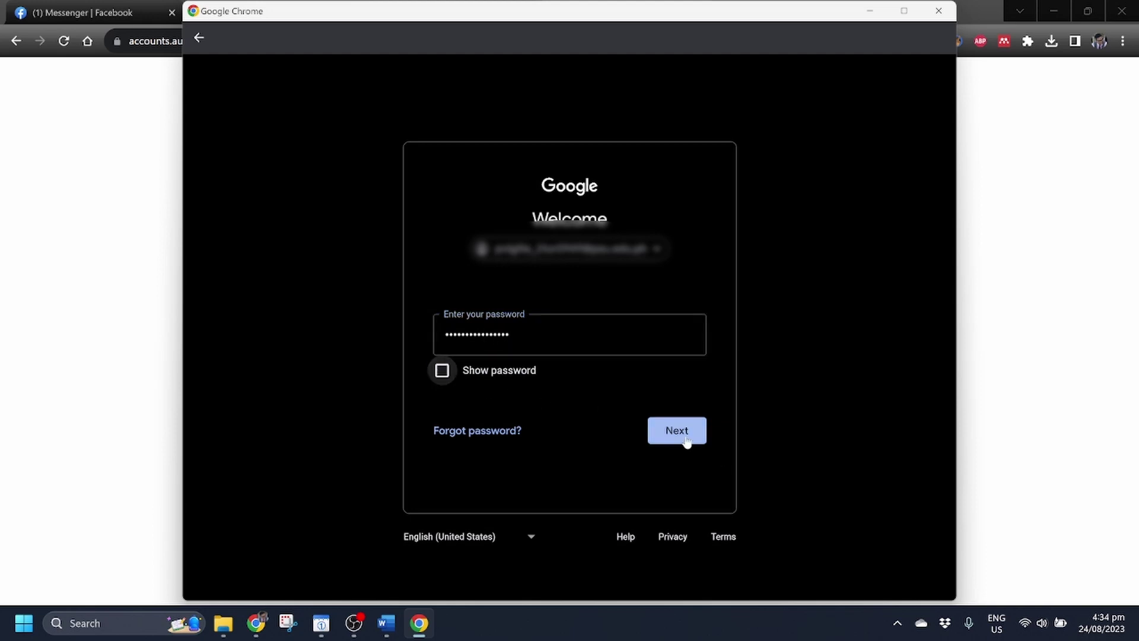
pyautogui.click(685, 438)
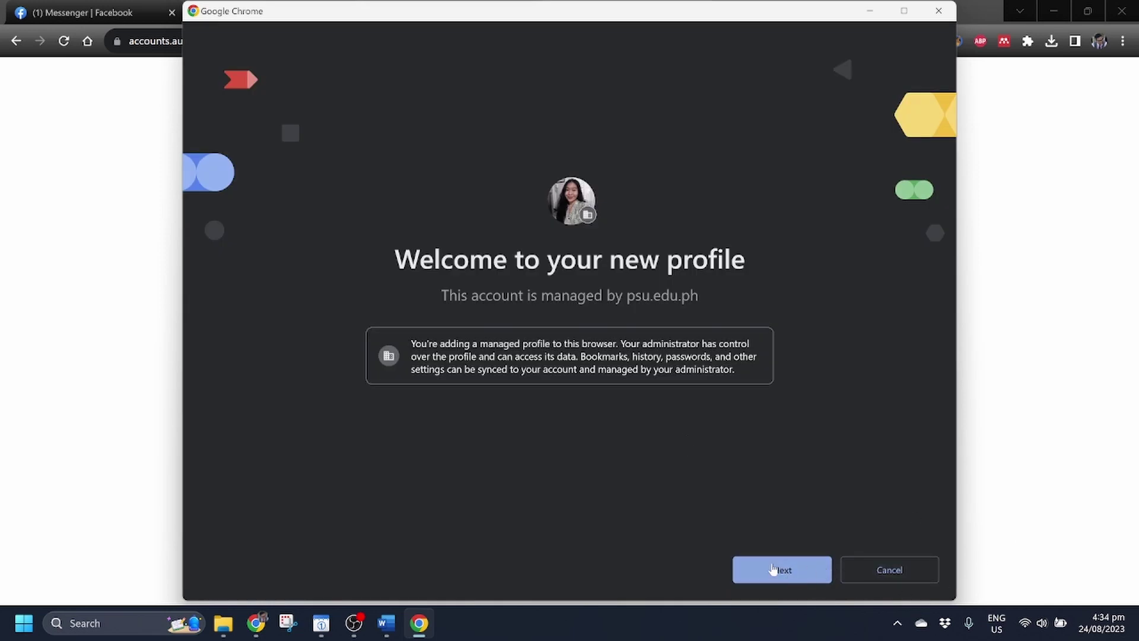
pyautogui.click(773, 570)
pyautogui.click(888, 571)
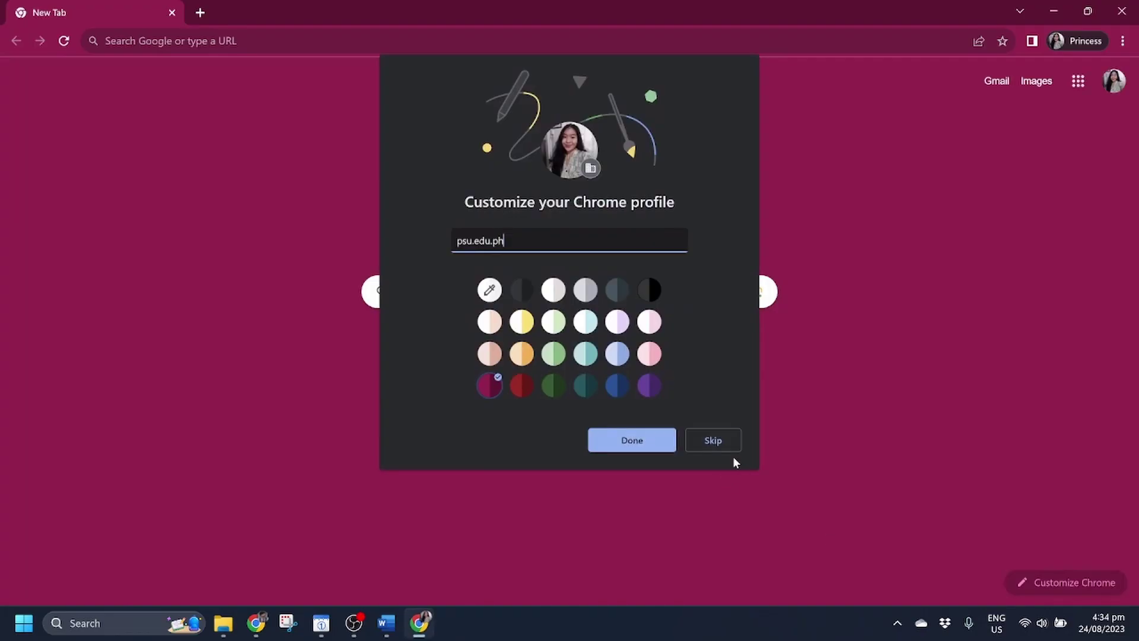
# Open Gmail in the new profile and follow the Autodesk message's Verify email link.
pyautogui.click(726, 446)
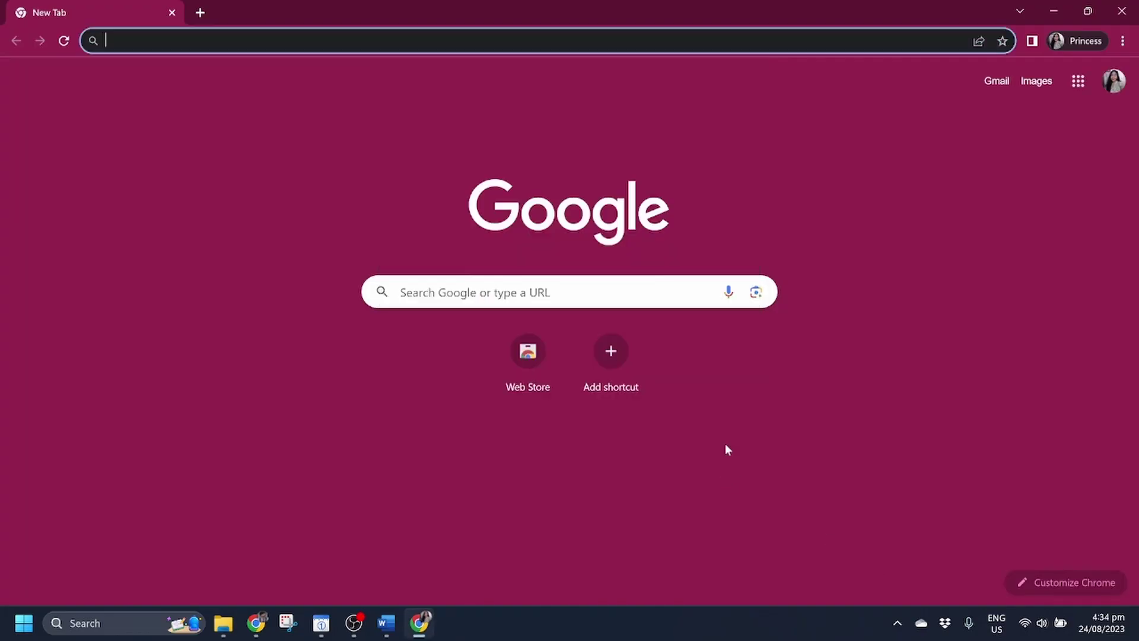
pyautogui.click(997, 81)
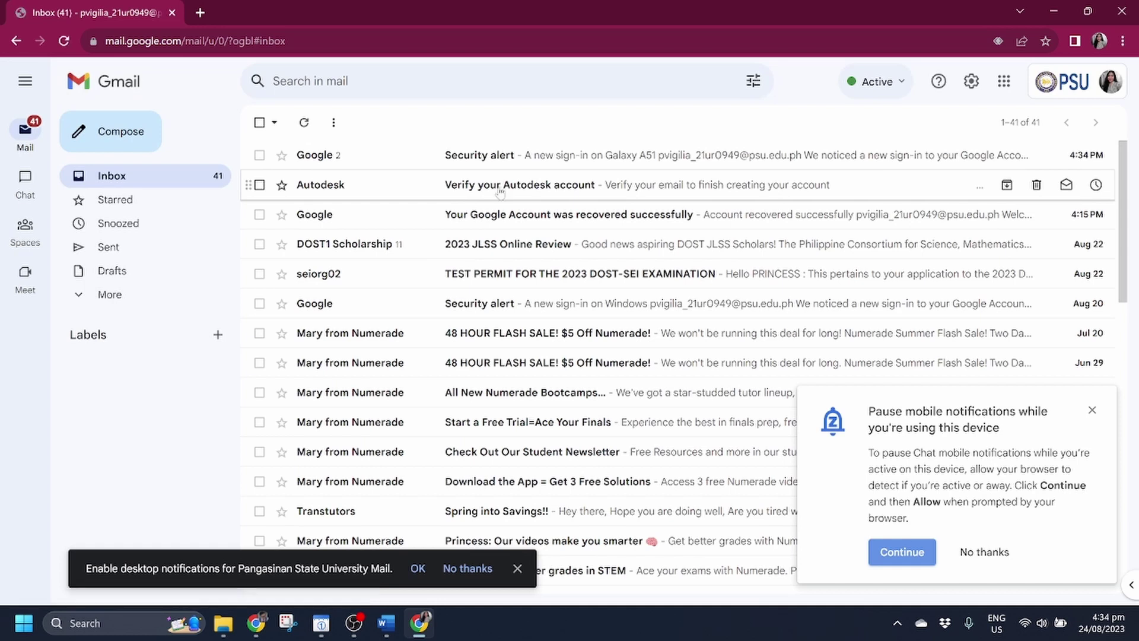
pyautogui.click(500, 187)
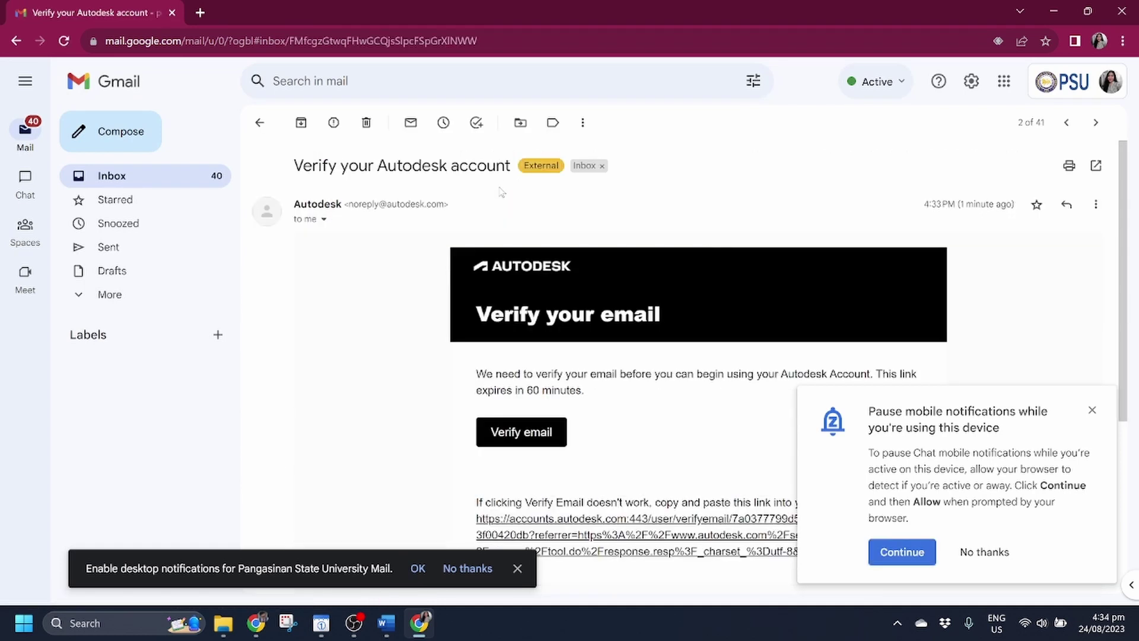
pyautogui.click(1092, 410)
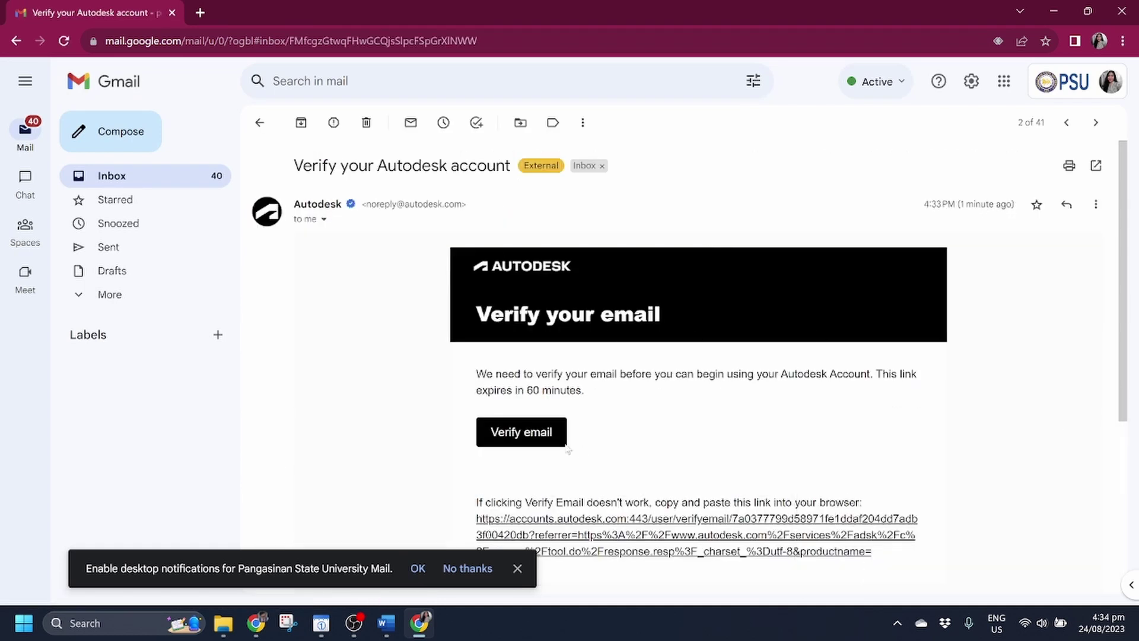
pyautogui.click(519, 434)
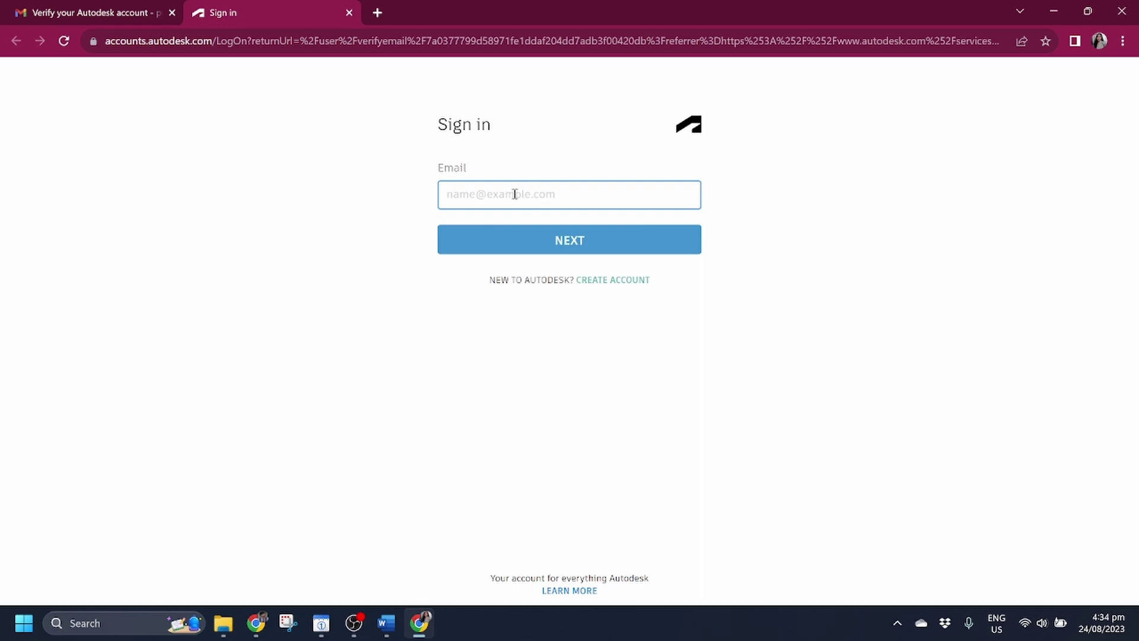
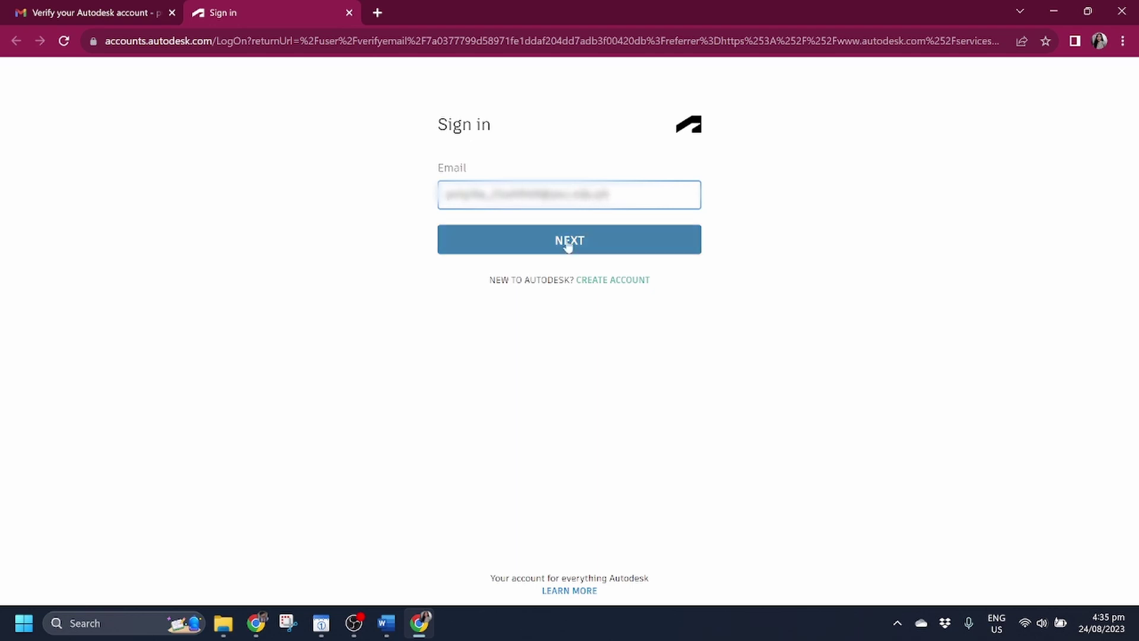
# Sign in with the student e-mail and password, skip saving the password, and finish verification.
pyautogui.click(574, 246)
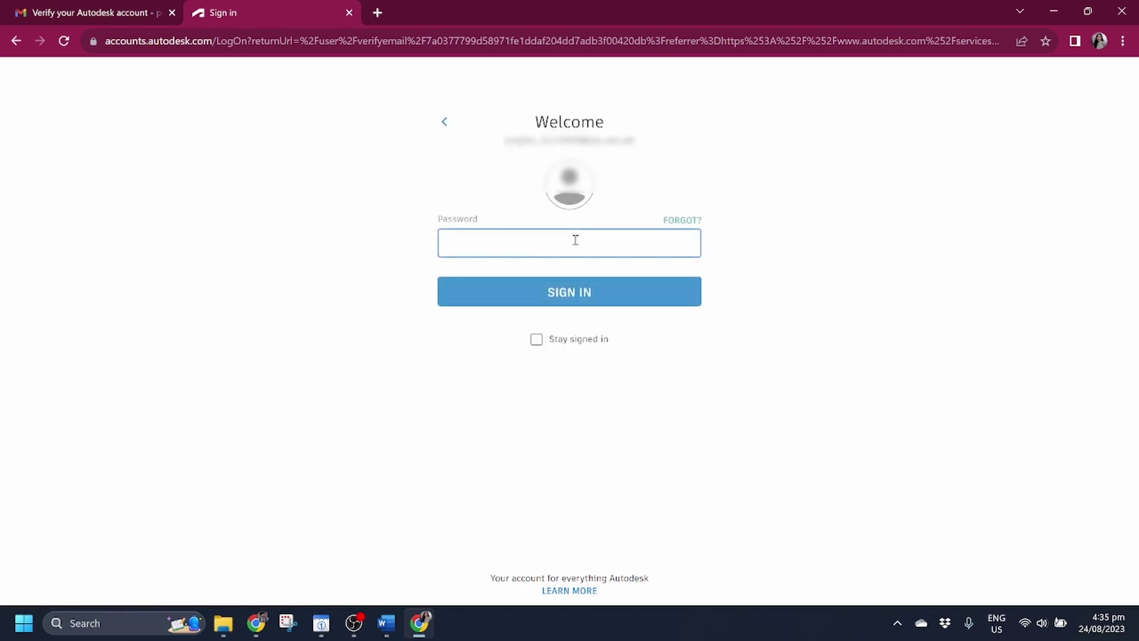
pyautogui.write('***')
pyautogui.click(577, 285)
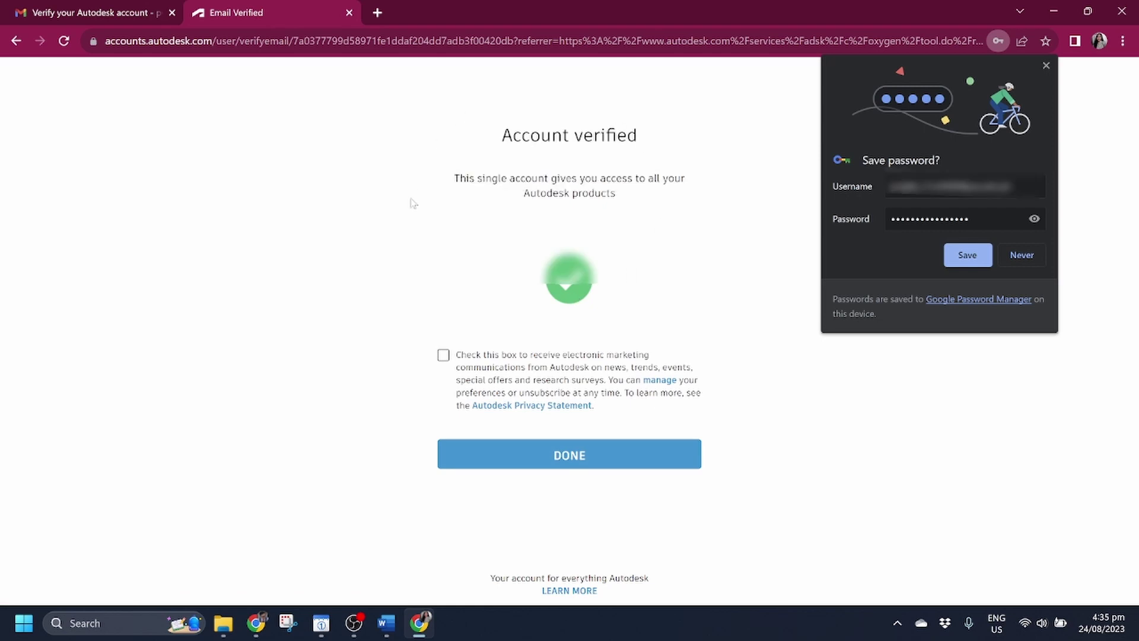
pyautogui.click(1021, 256)
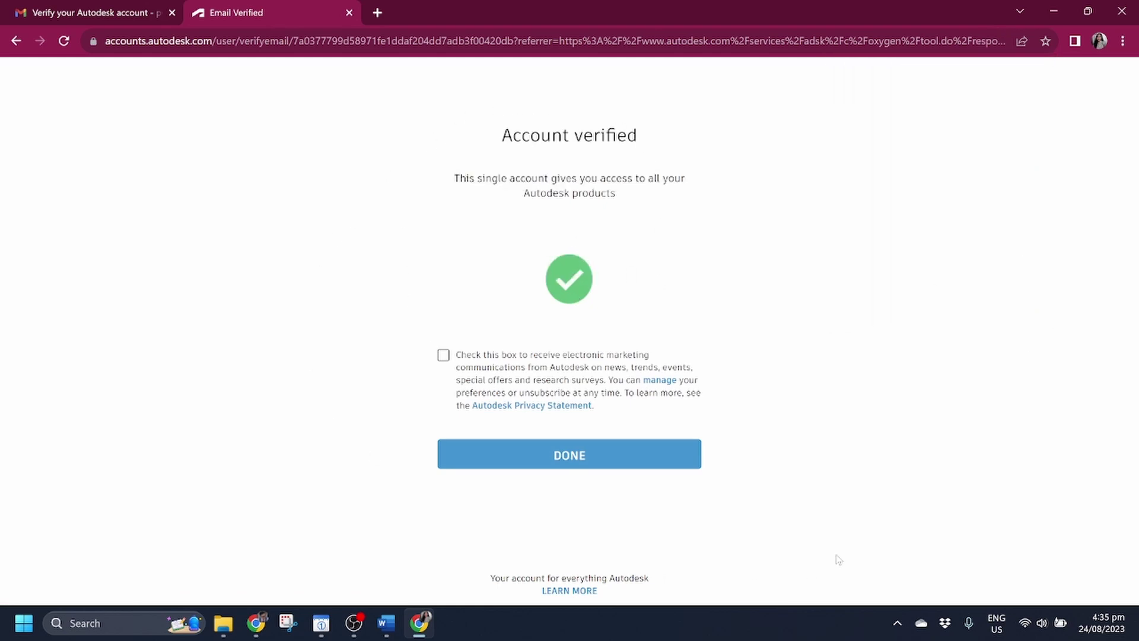
pyautogui.click(618, 457)
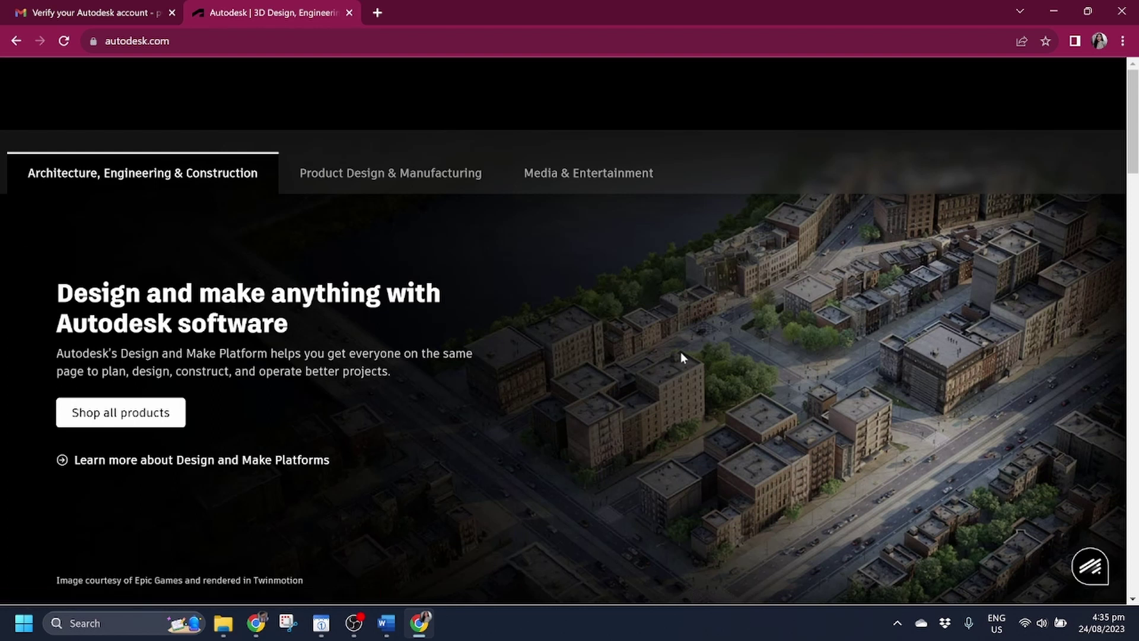
# Open Shop all products and browse the Autodesk product catalogue.
pyautogui.scroll(-4, 538, 275)
pyautogui.scroll(4, 396, 323)
pyautogui.click(117, 419)
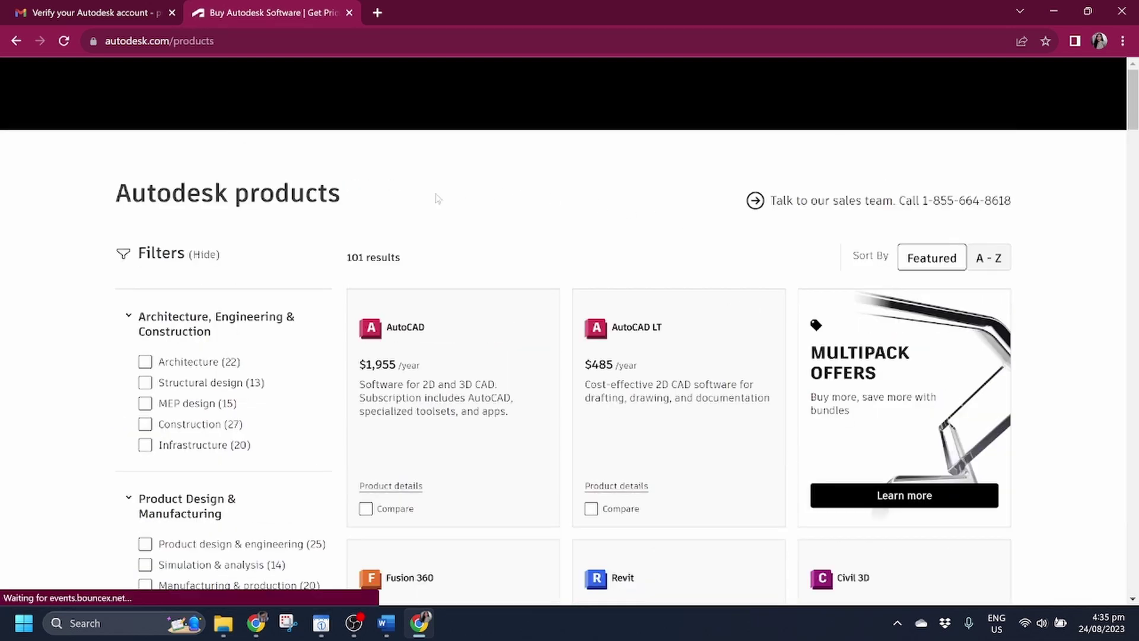
pyautogui.scroll(-3, 829, 369)
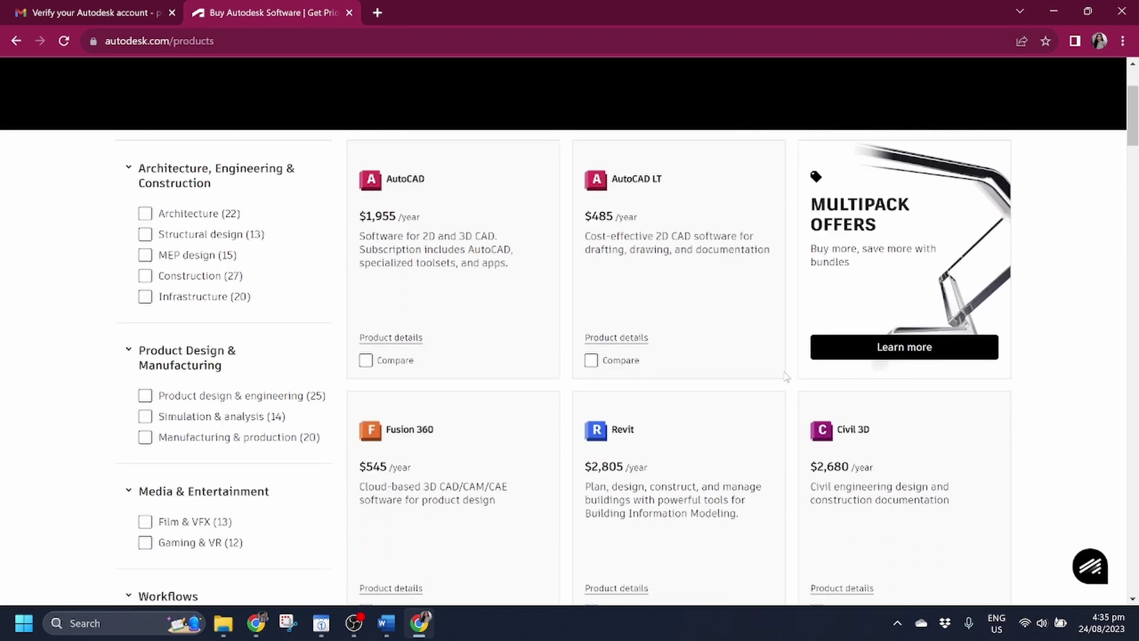
pyautogui.scroll(1, 497, 400)
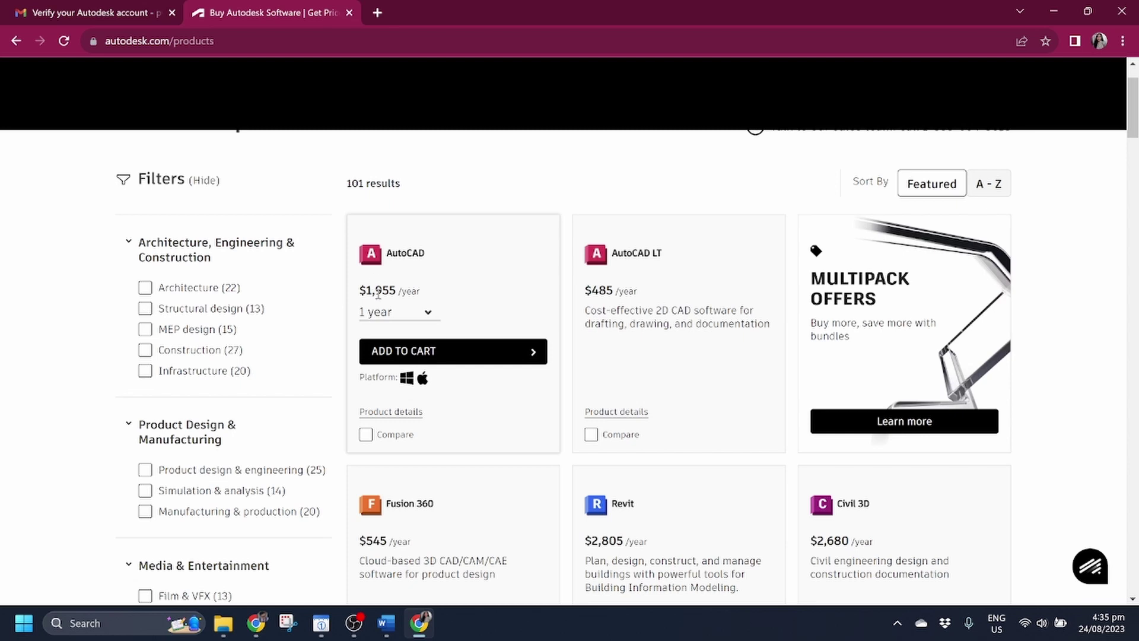
pyautogui.moveTo(678, 267)
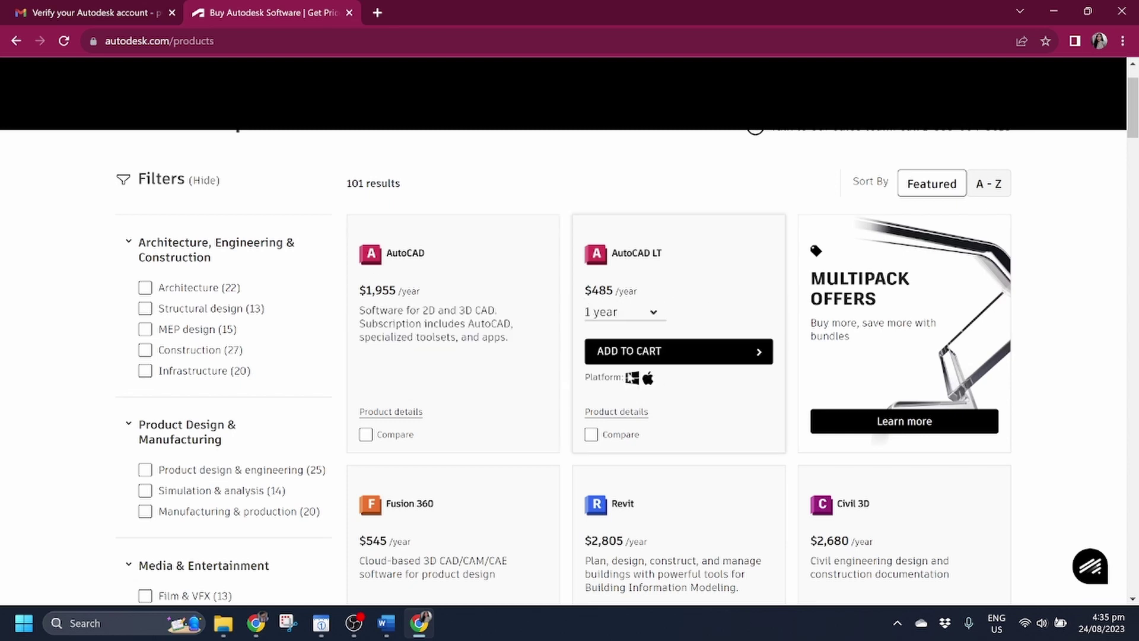
pyautogui.scroll(-2, 555, 379)
pyautogui.scroll(-3, 554, 378)
pyautogui.scroll(-2, 554, 378)
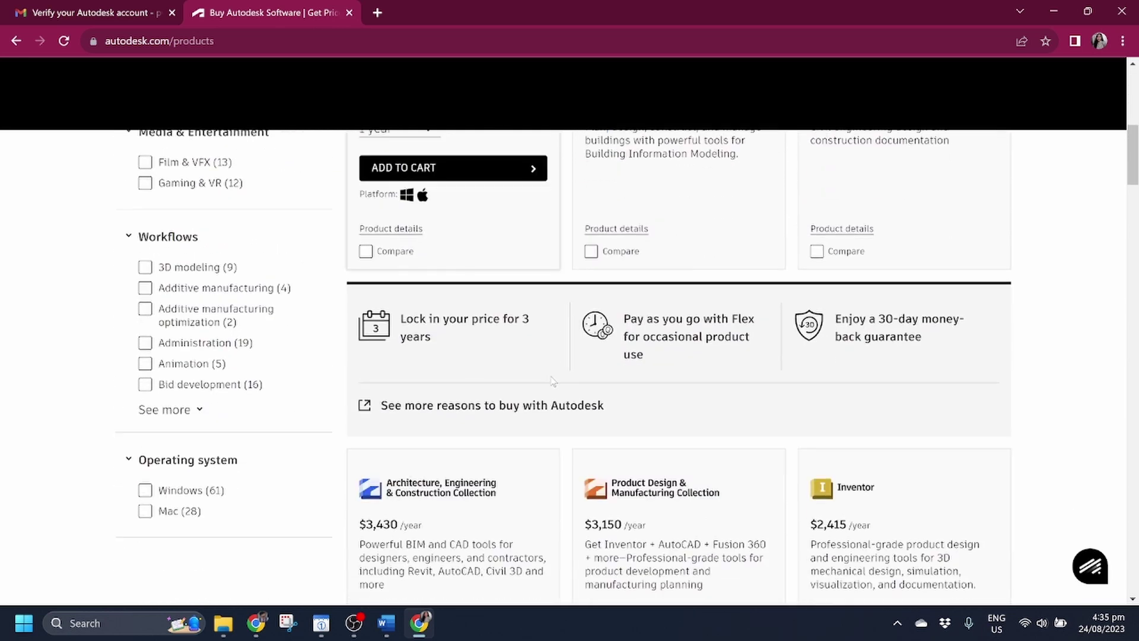
pyautogui.scroll(-4, 555, 379)
pyautogui.scroll(10, 551, 385)
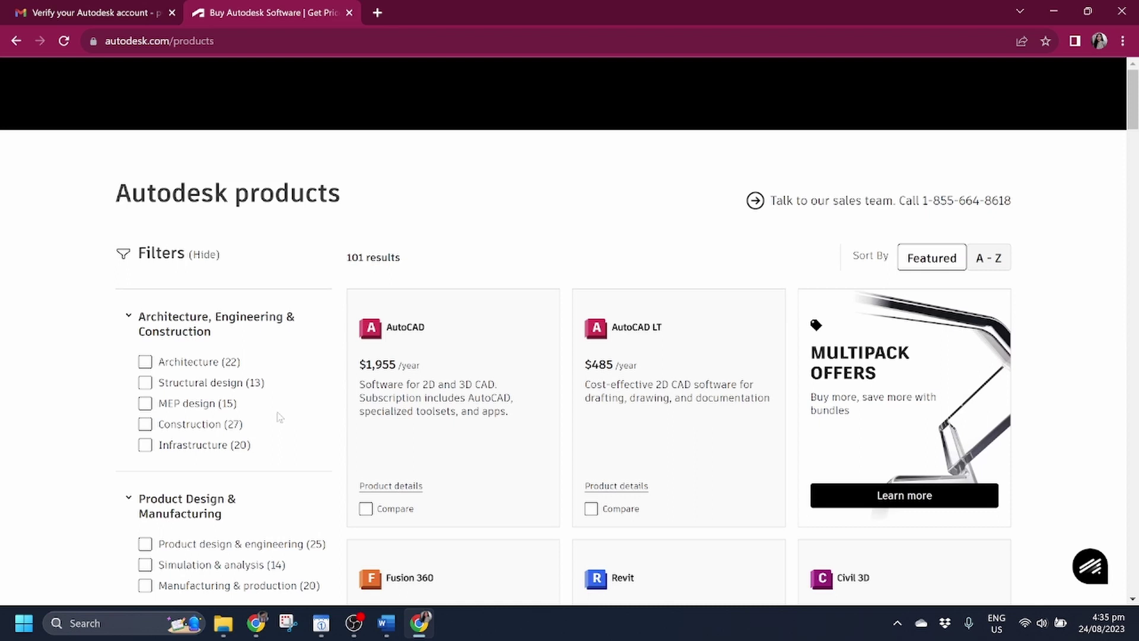
# Dismiss the email-offers popup and reload the products page.
pyautogui.scroll(-3, 262, 341)
pyautogui.scroll(-1, 262, 354)
pyautogui.scroll(-1, 264, 349)
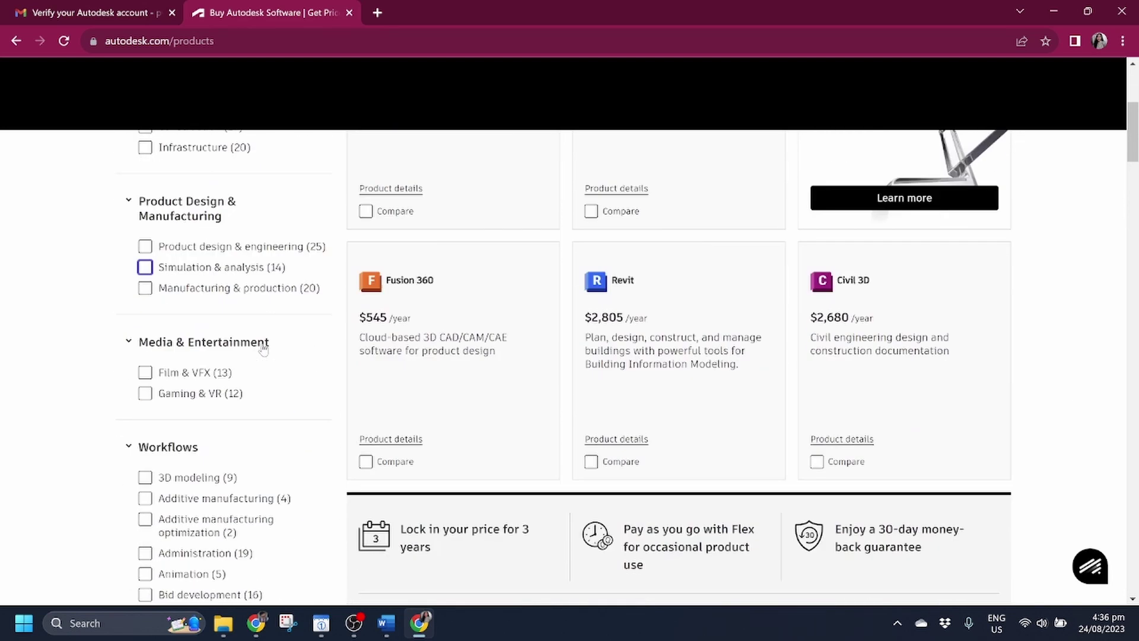
pyautogui.scroll(-2, 263, 349)
pyautogui.scroll(5, 263, 349)
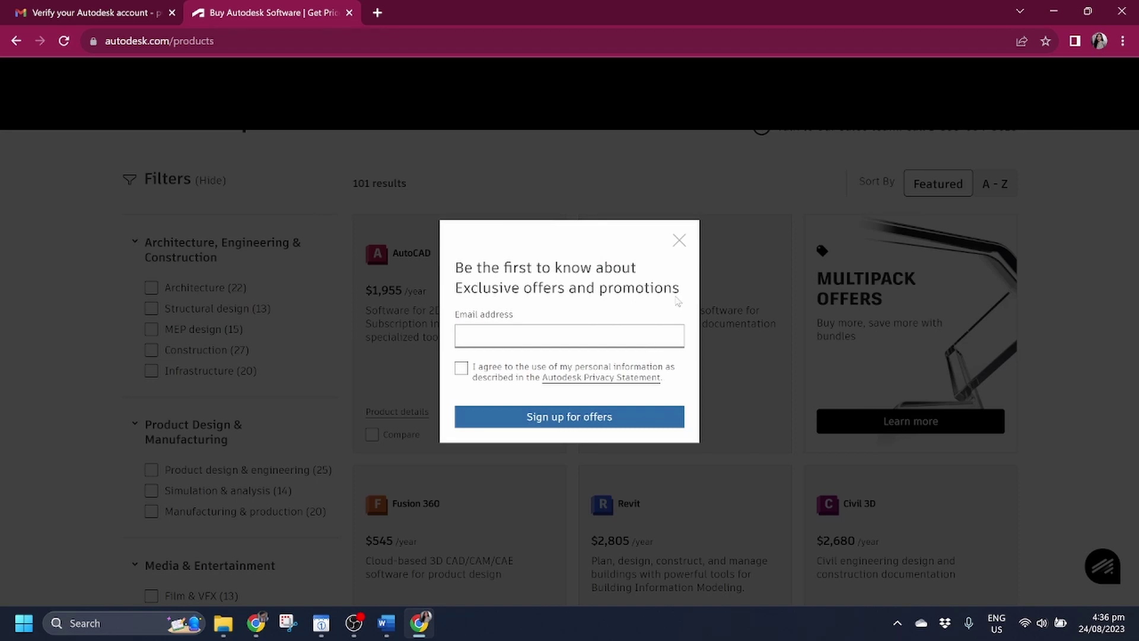
pyautogui.click(679, 239)
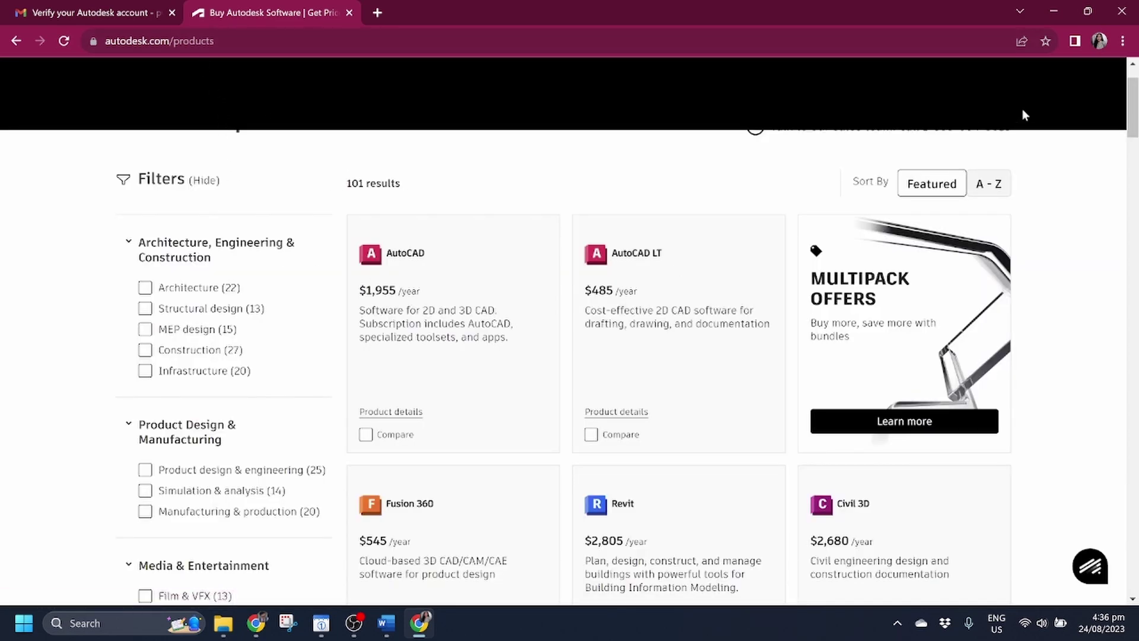
pyautogui.scroll(1, 319, 194)
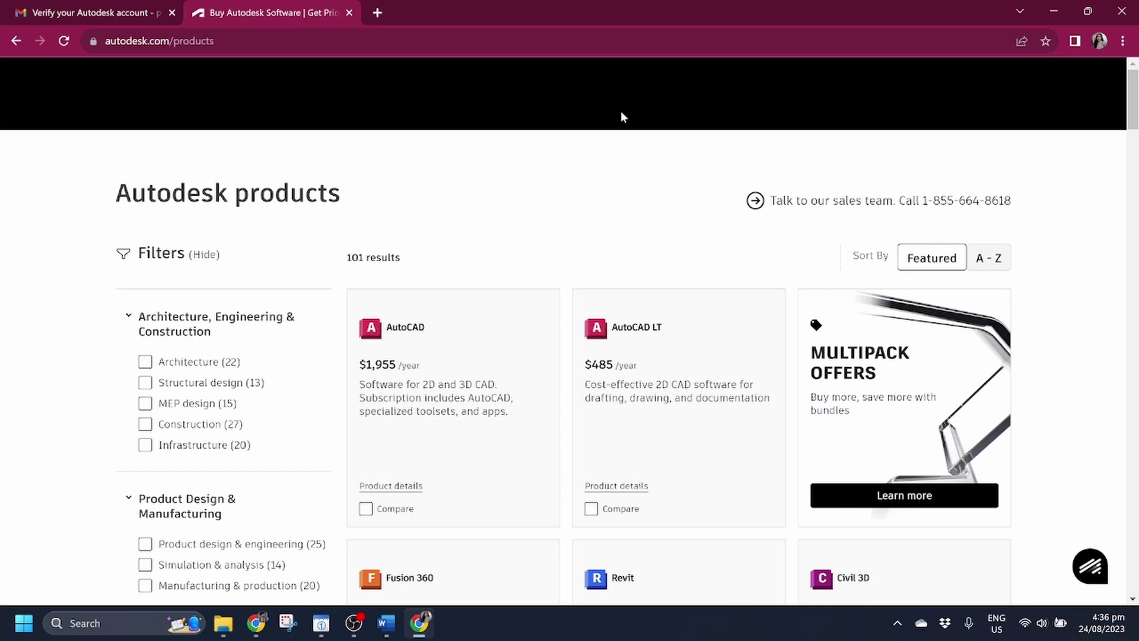
pyautogui.click(64, 41)
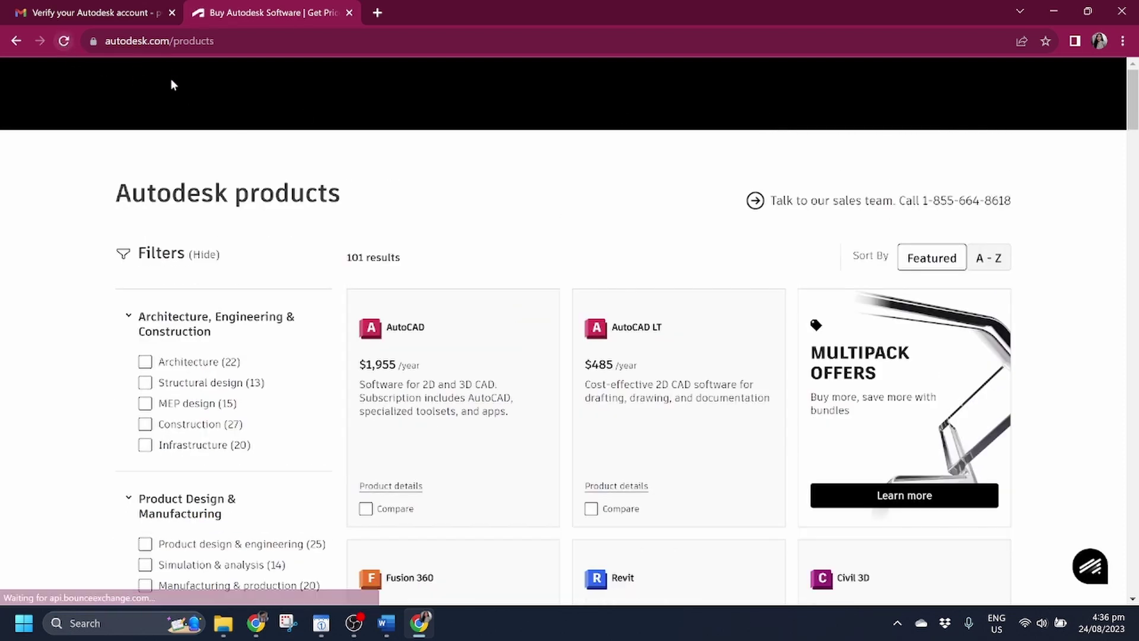
# Search Google for 'autodesk student' using the address bar suggestion and review the results.
pyautogui.click(246, 42)
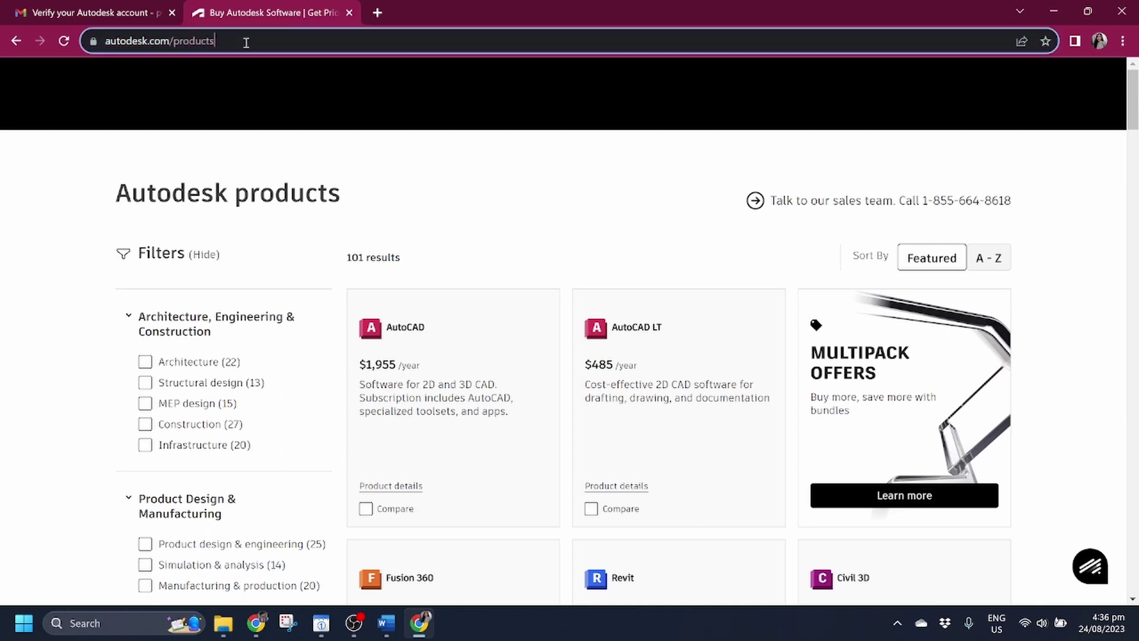
pyautogui.write('autode')
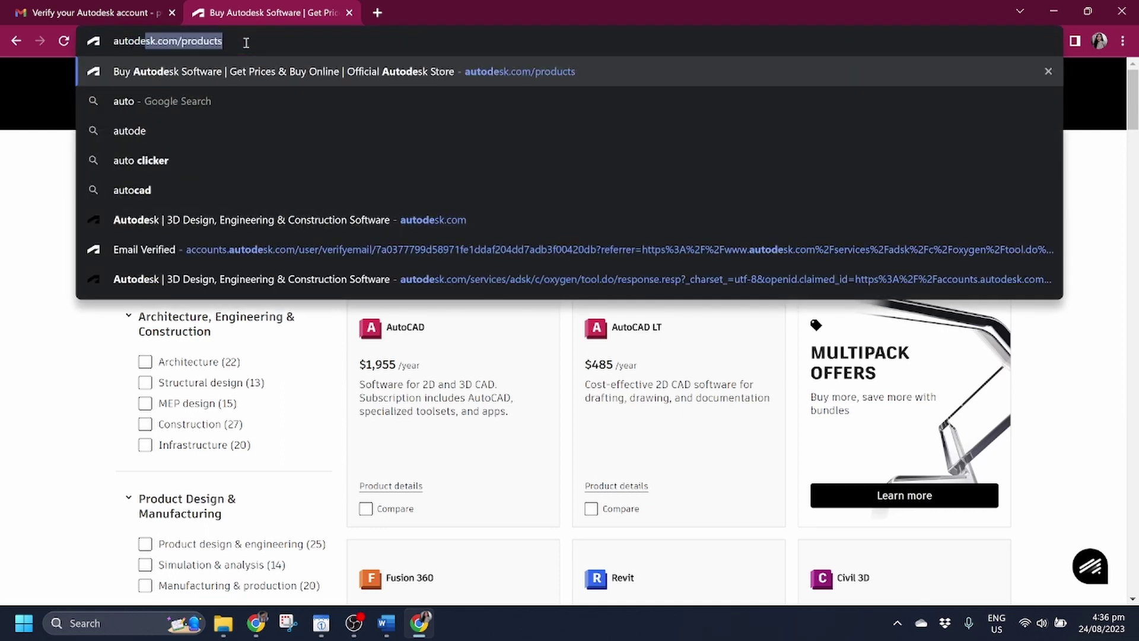
pyautogui.write('sk')
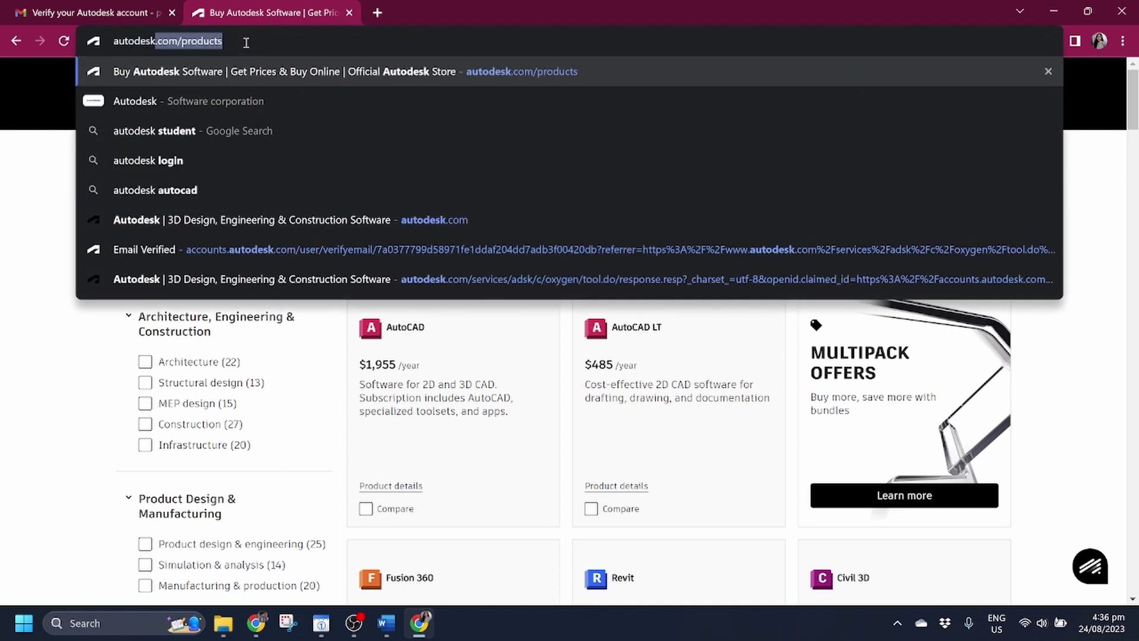
pyautogui.click(225, 100)
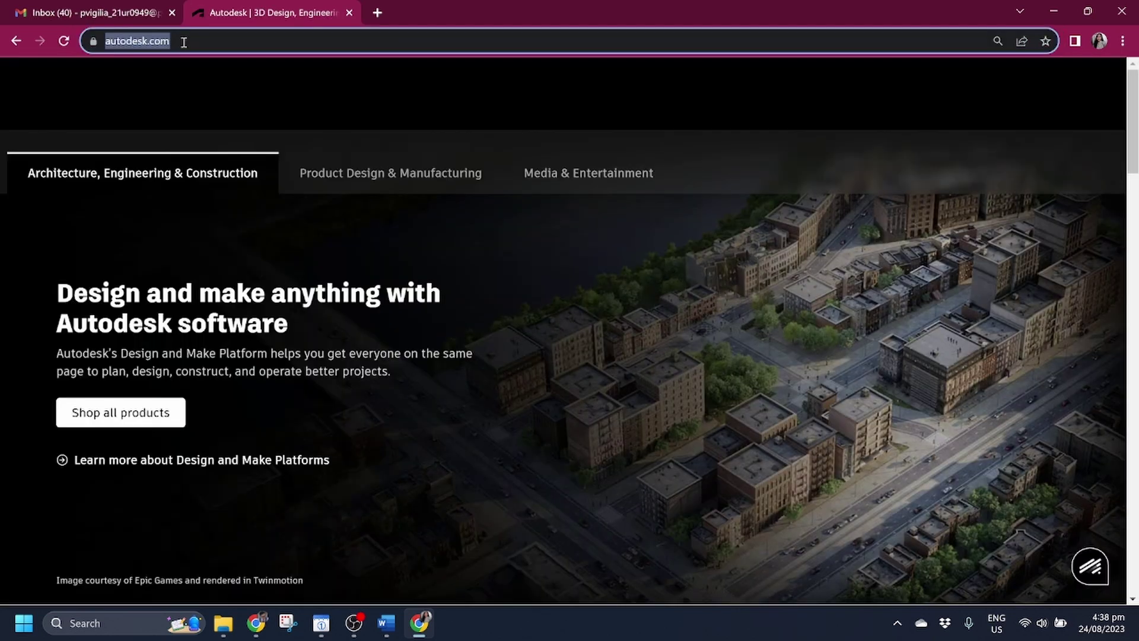
pyautogui.write('autodesk')
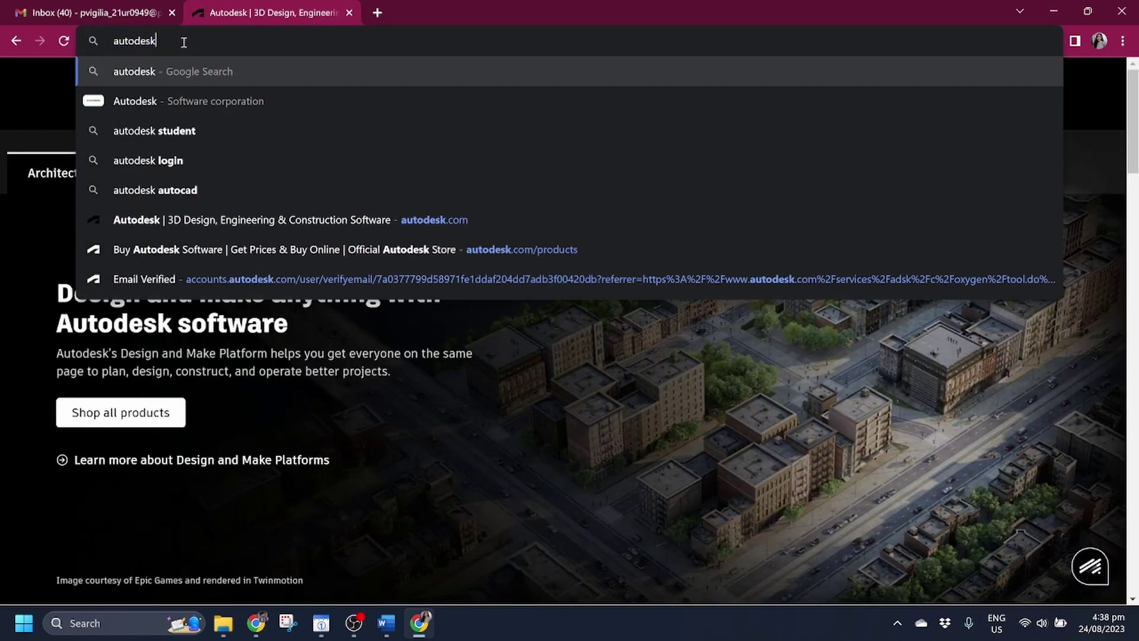
pyautogui.click(269, 134)
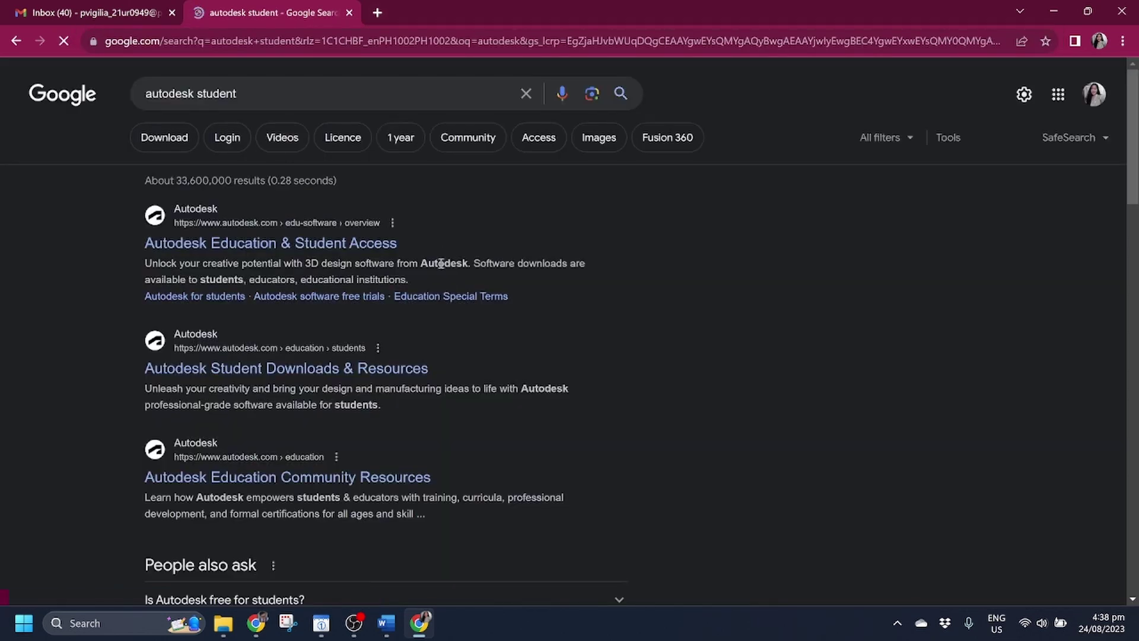
pyautogui.scroll(-2, 304, 460)
pyautogui.scroll(-3, 304, 460)
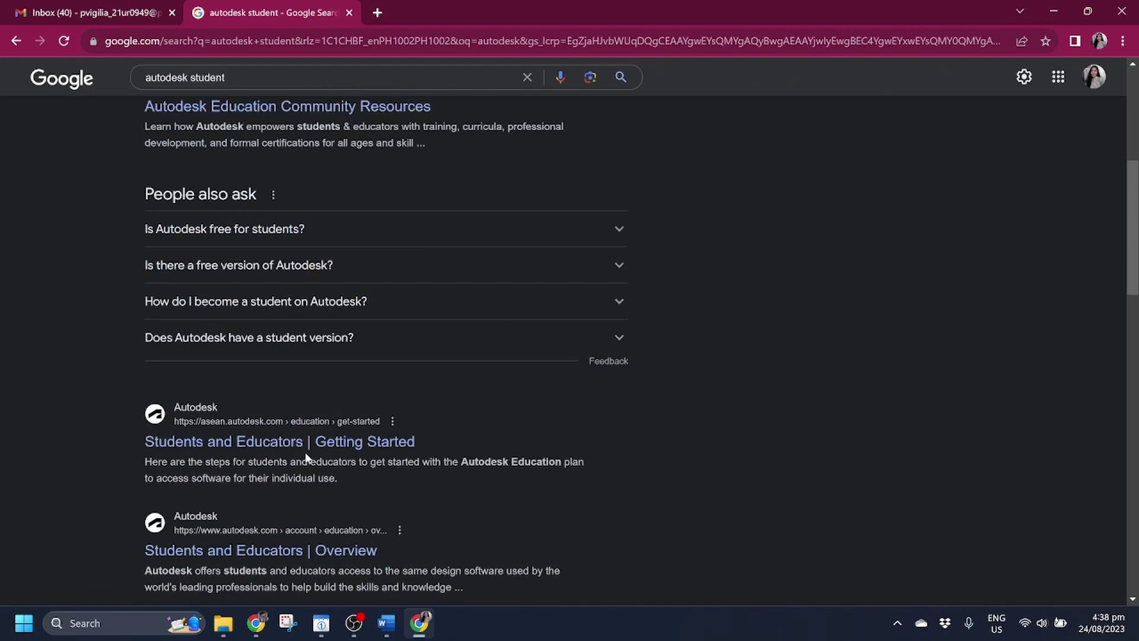
pyautogui.scroll(1, 305, 454)
pyautogui.scroll(4, 305, 454)
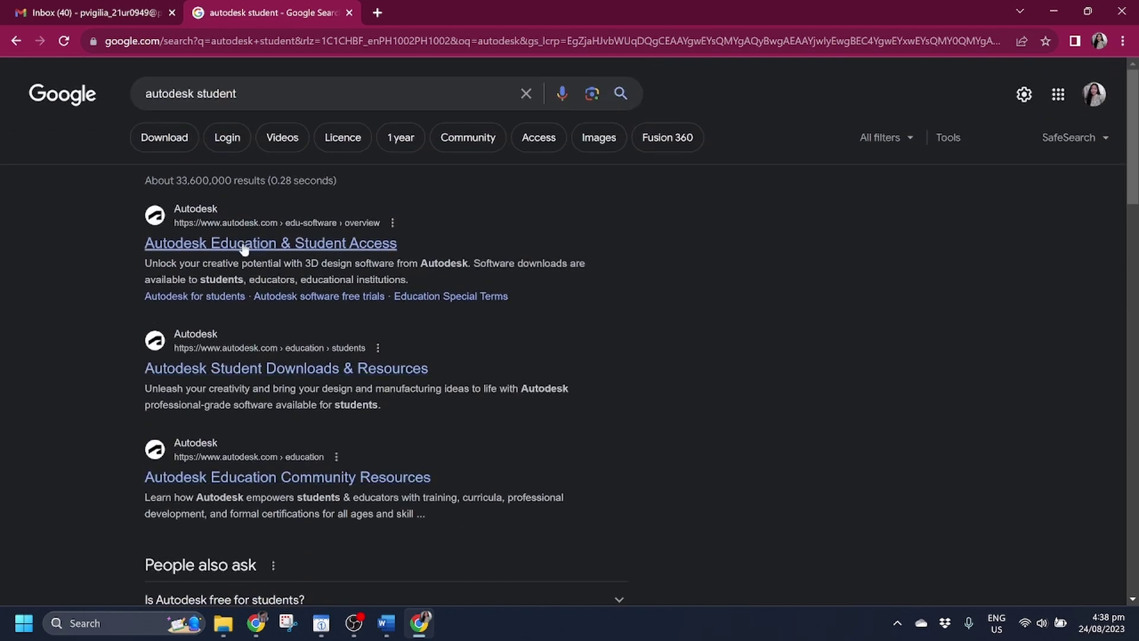
pyautogui.click(242, 240)
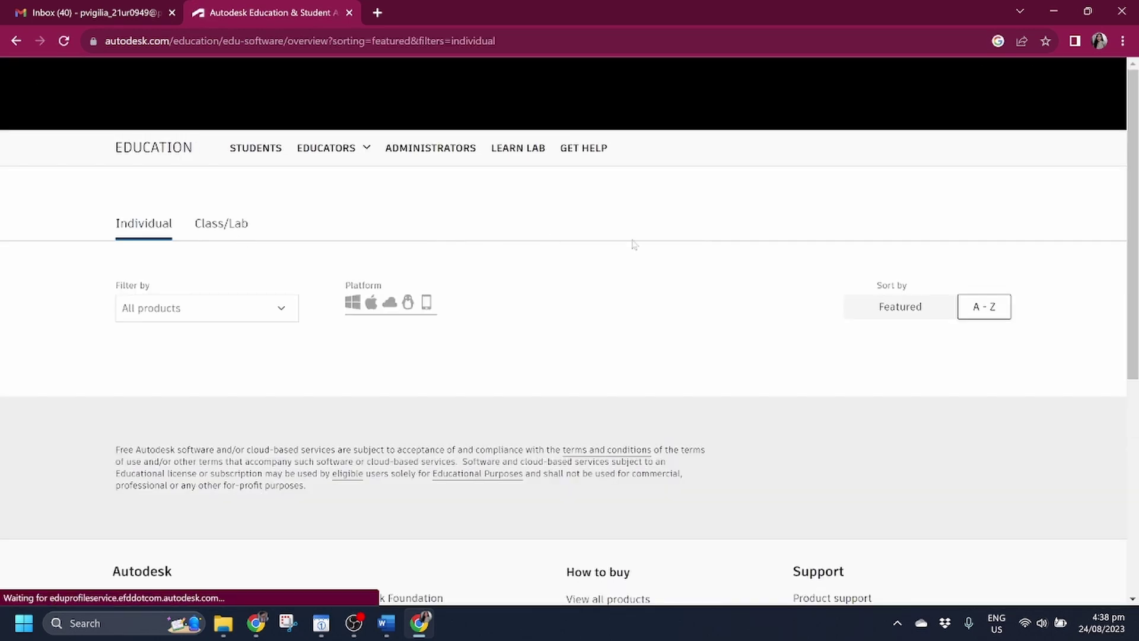
pyautogui.scroll(-2, 343, 284)
pyautogui.scroll(-1, 342, 284)
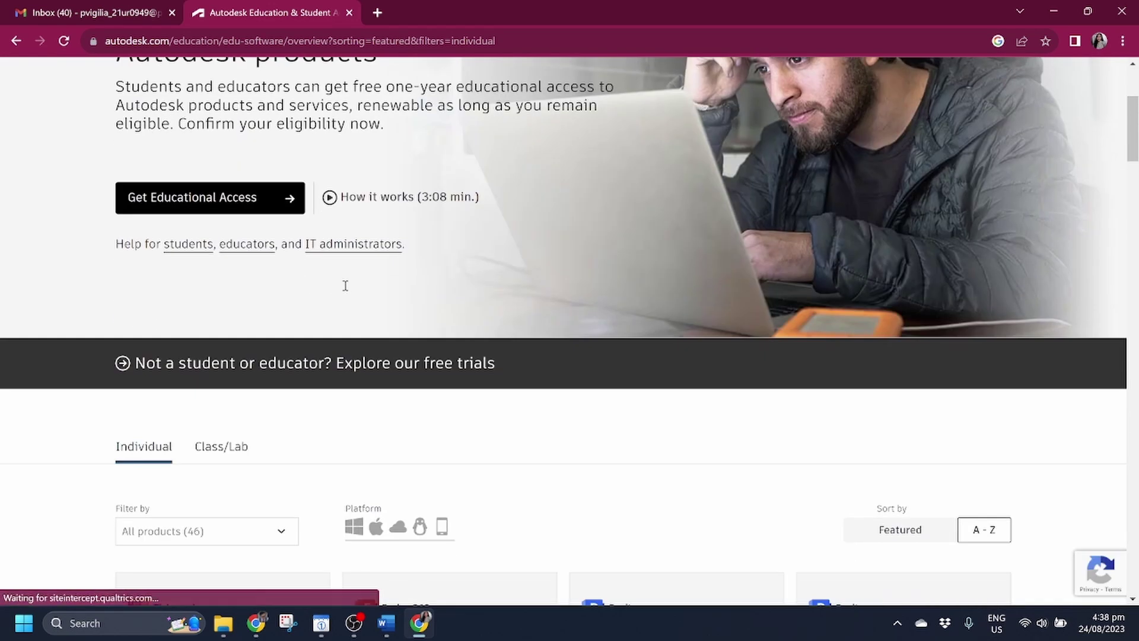
pyautogui.scroll(-1, 346, 290)
pyautogui.scroll(-3, 346, 290)
pyautogui.scroll(4, 346, 290)
pyautogui.scroll(1, 346, 290)
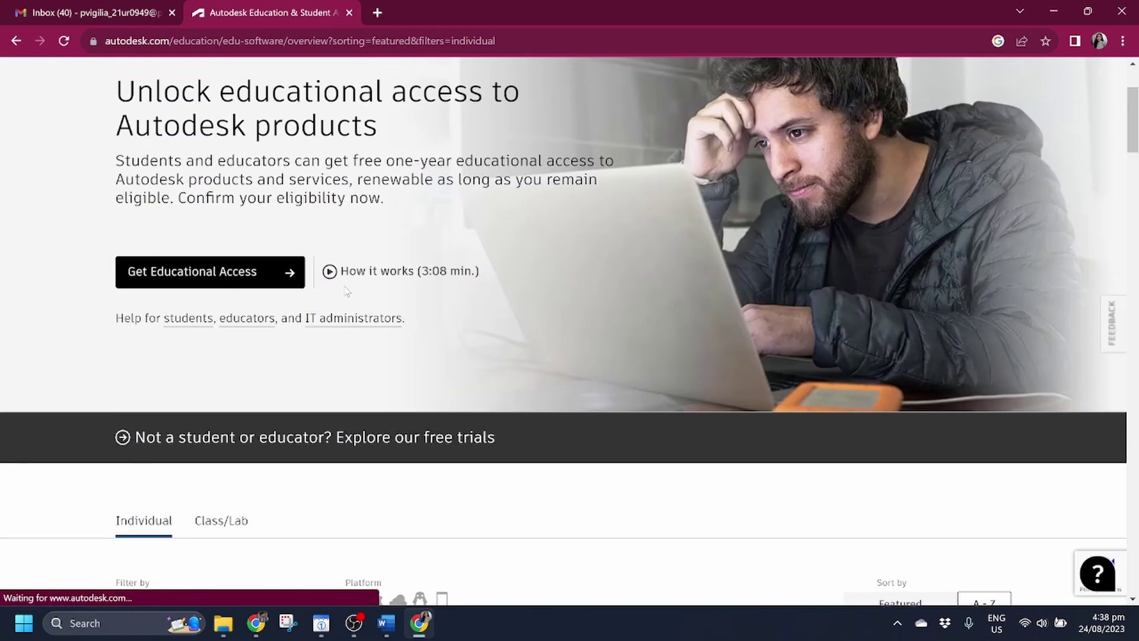
pyautogui.scroll(-5, 344, 290)
pyautogui.scroll(6, 345, 289)
pyautogui.scroll(1, 345, 288)
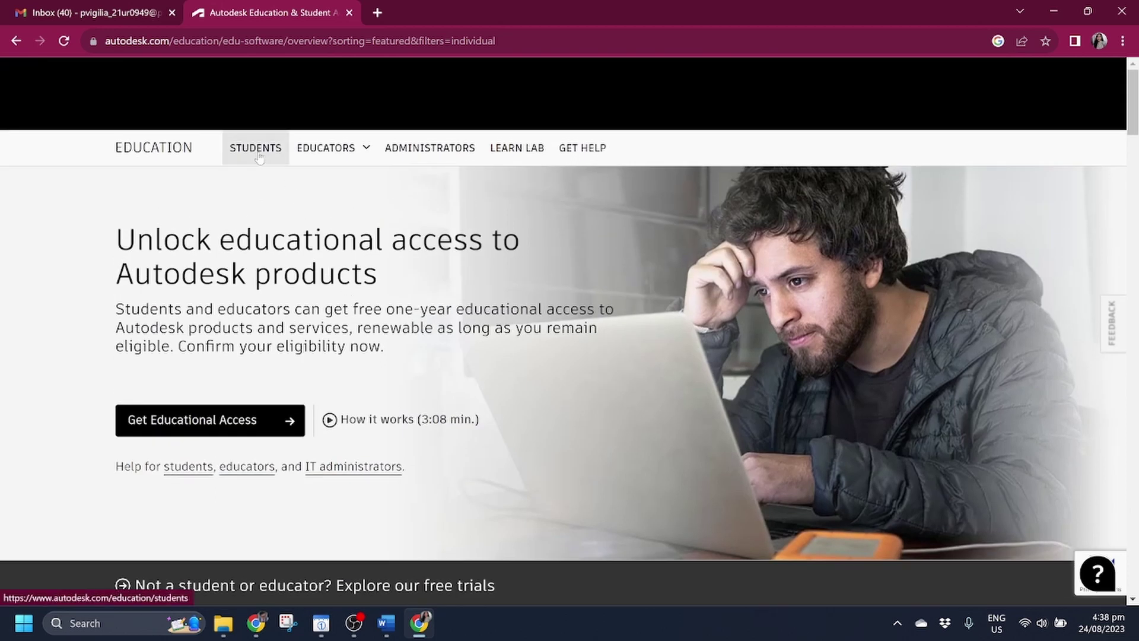
pyautogui.click(234, 422)
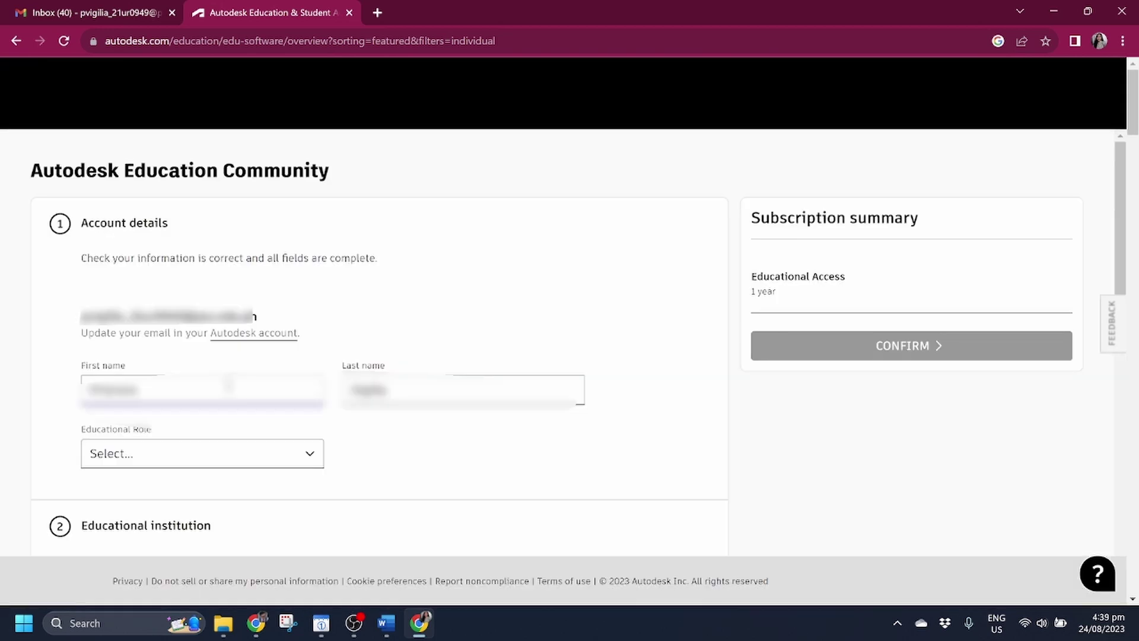
pyautogui.click(17, 40)
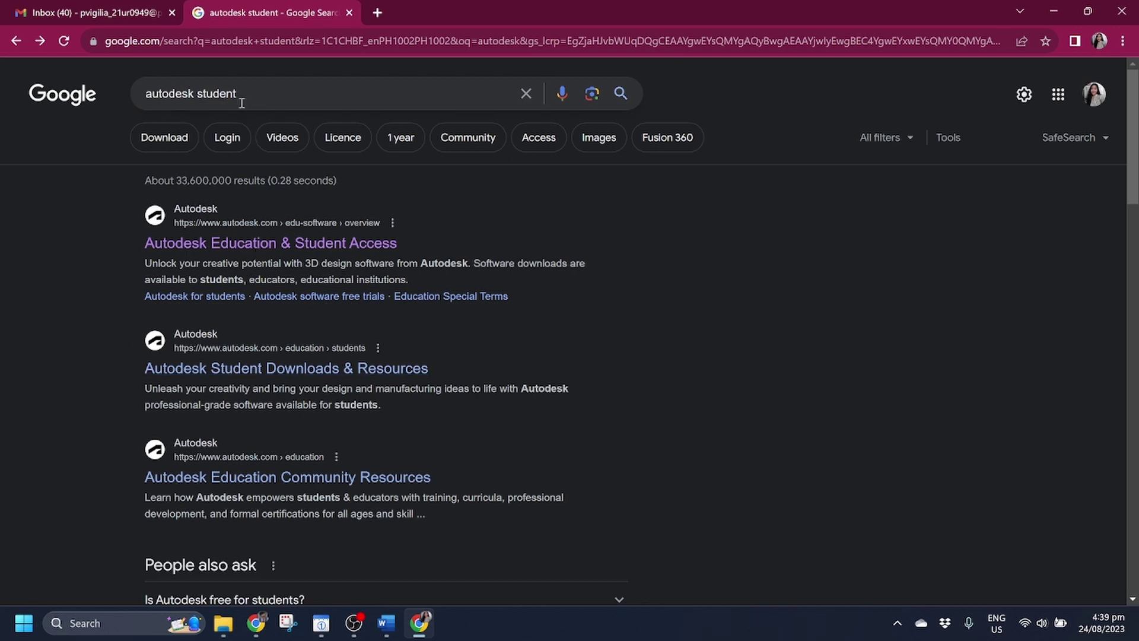
pyautogui.click(230, 244)
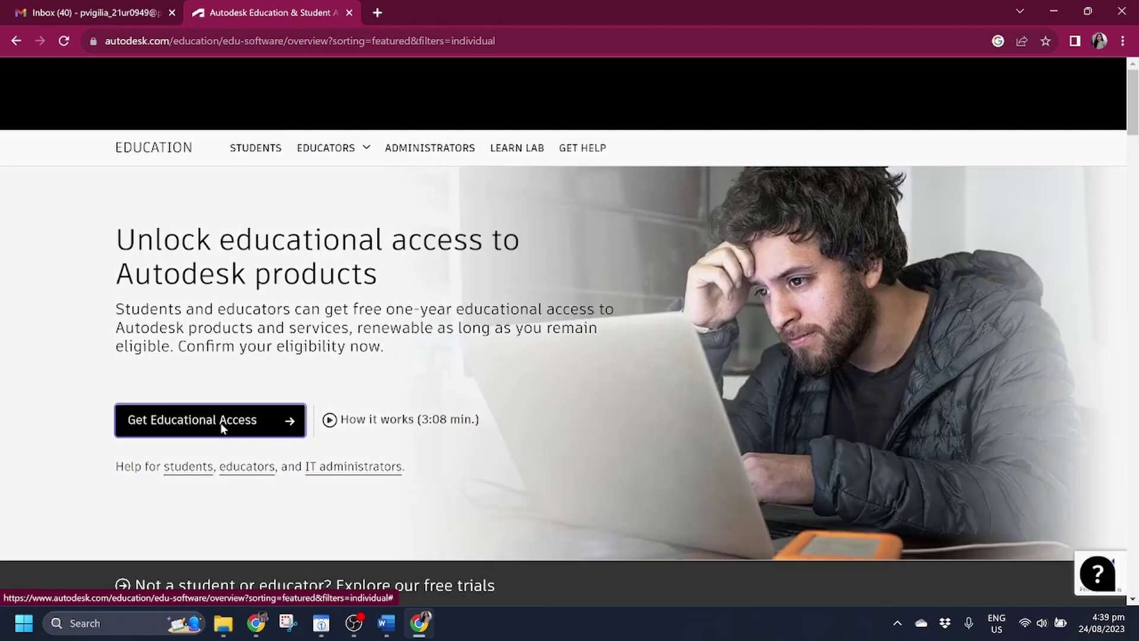
pyautogui.click(235, 428)
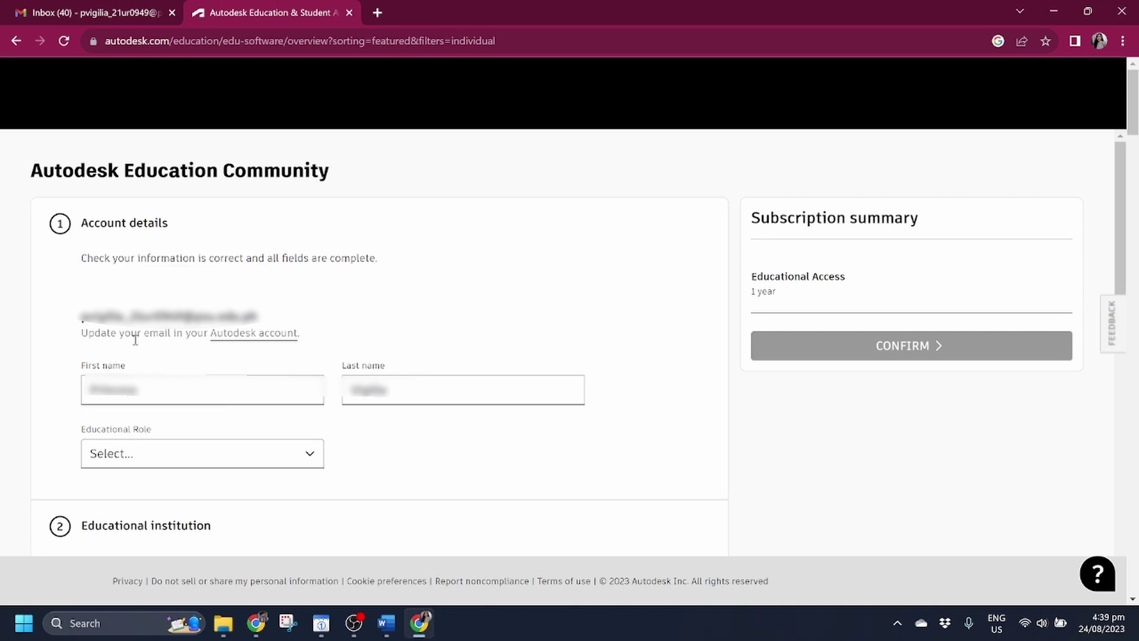
pyautogui.scroll(-1, 143, 344)
pyautogui.click(240, 318)
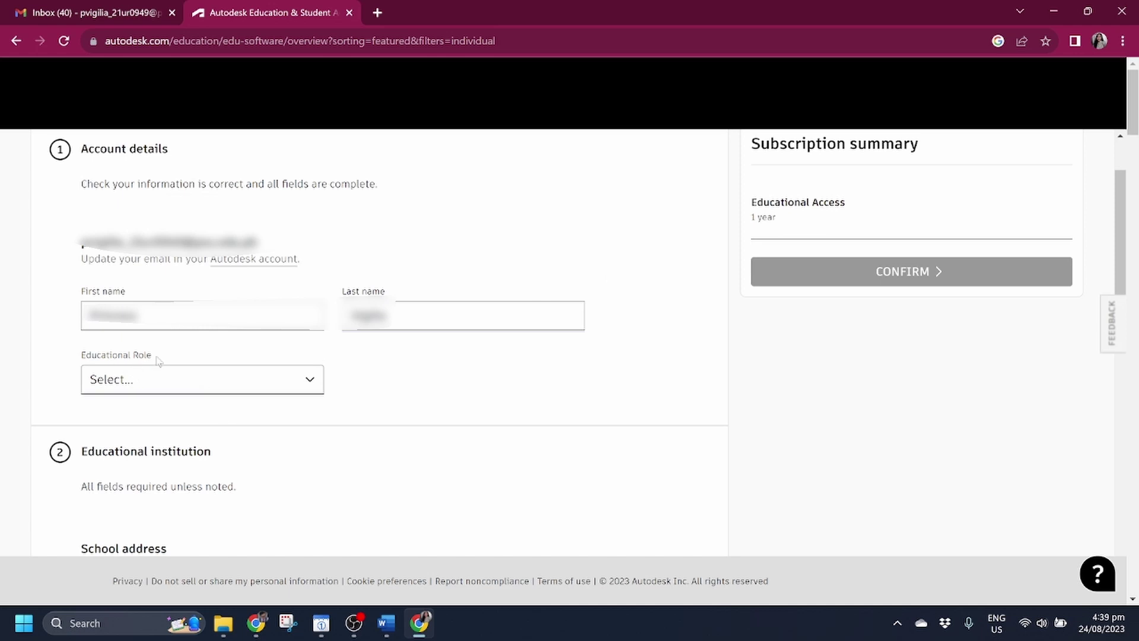
pyautogui.click(148, 382)
pyautogui.click(127, 448)
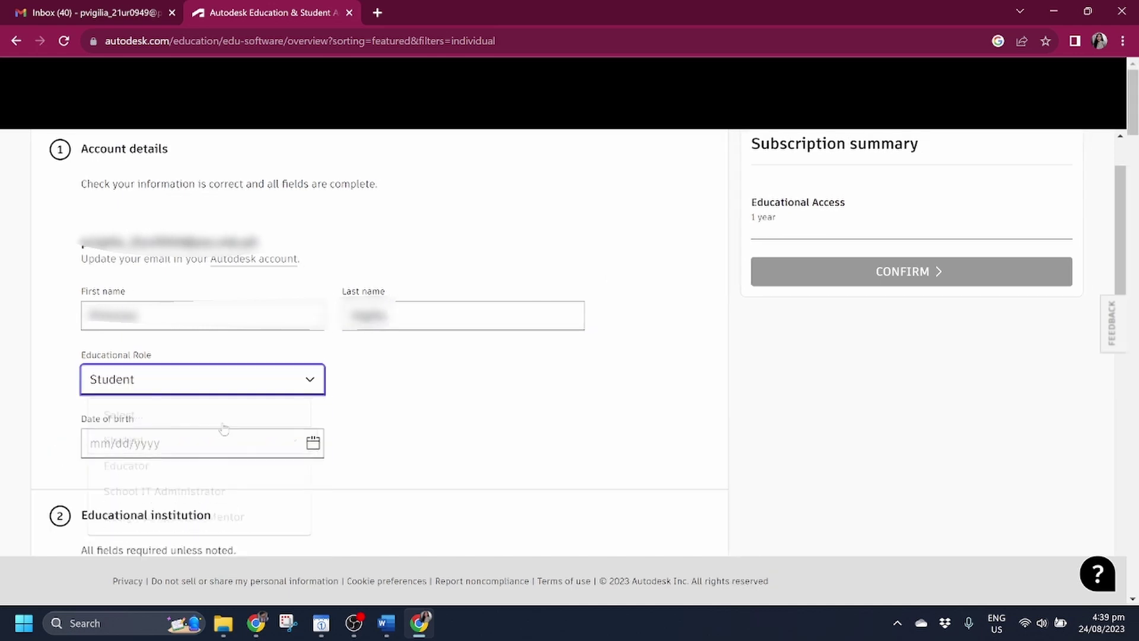
pyautogui.scroll(-1, 180, 442)
pyautogui.click(180, 371)
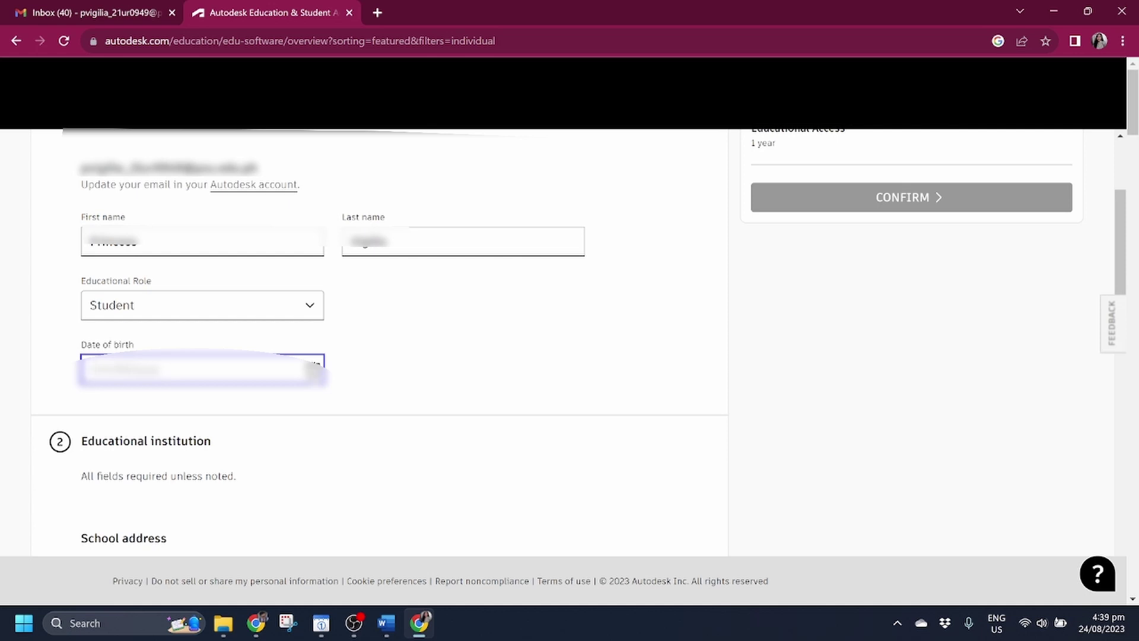
pyautogui.write('02')
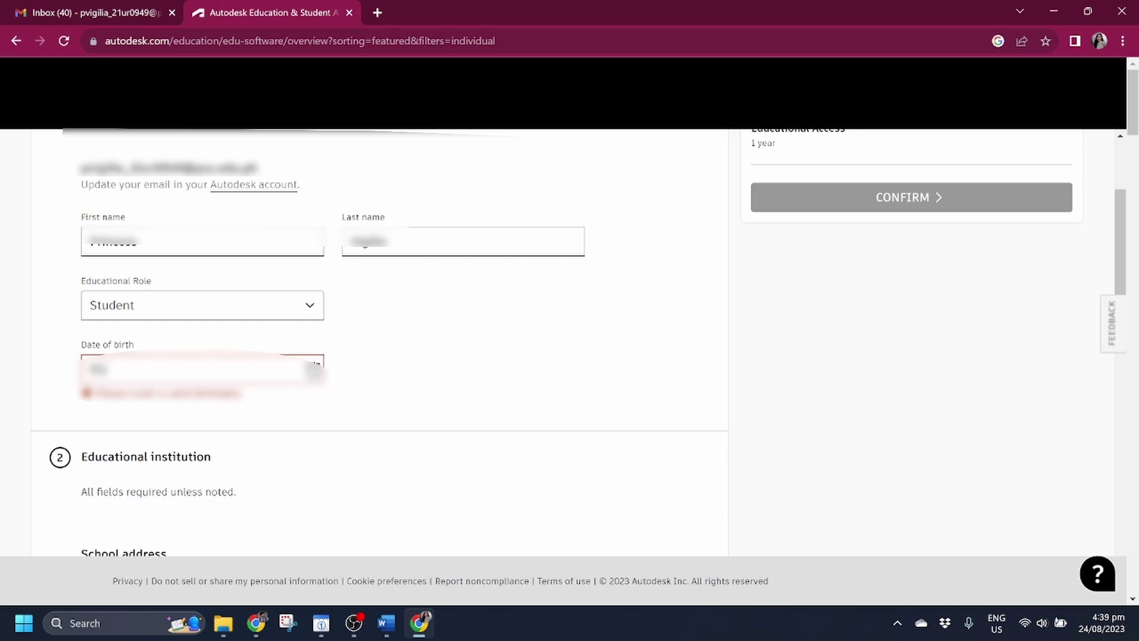
pyautogui.write('/09')
pyautogui.write('/2002')
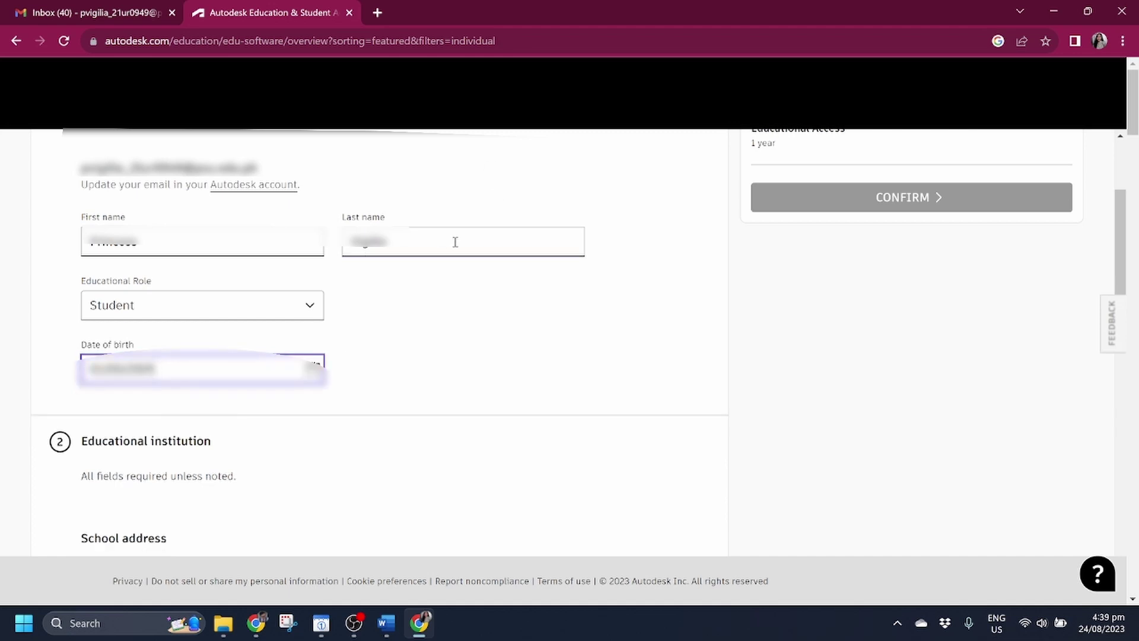
# Set the school's country to Philippines and enter its street address.
pyautogui.scroll(-3, 166, 377)
pyautogui.click(181, 423)
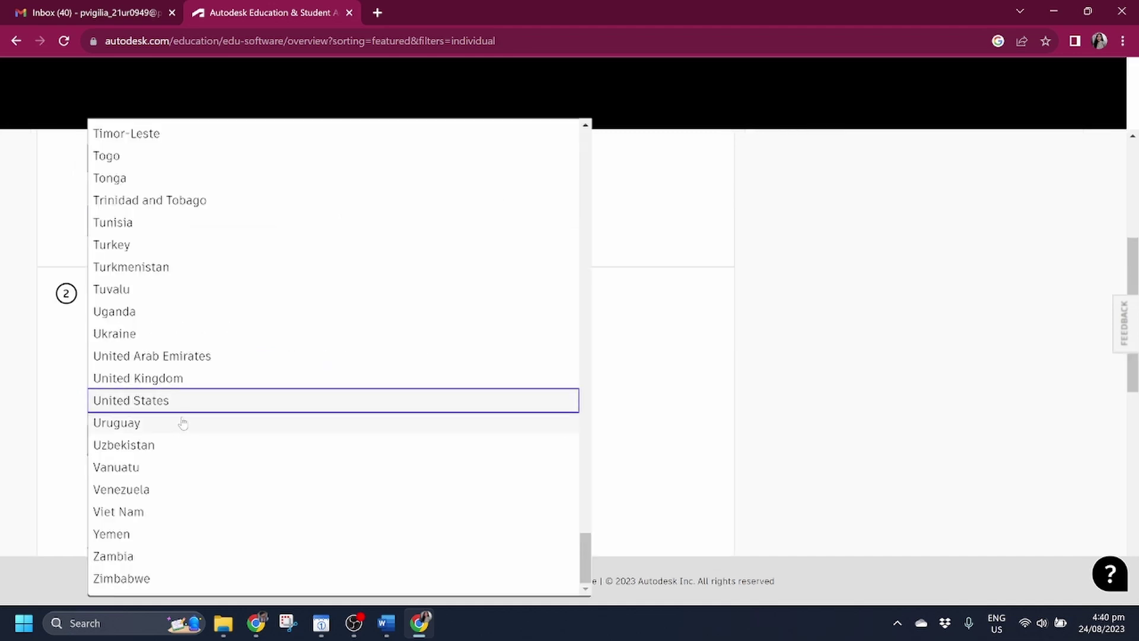
pyautogui.press('p')
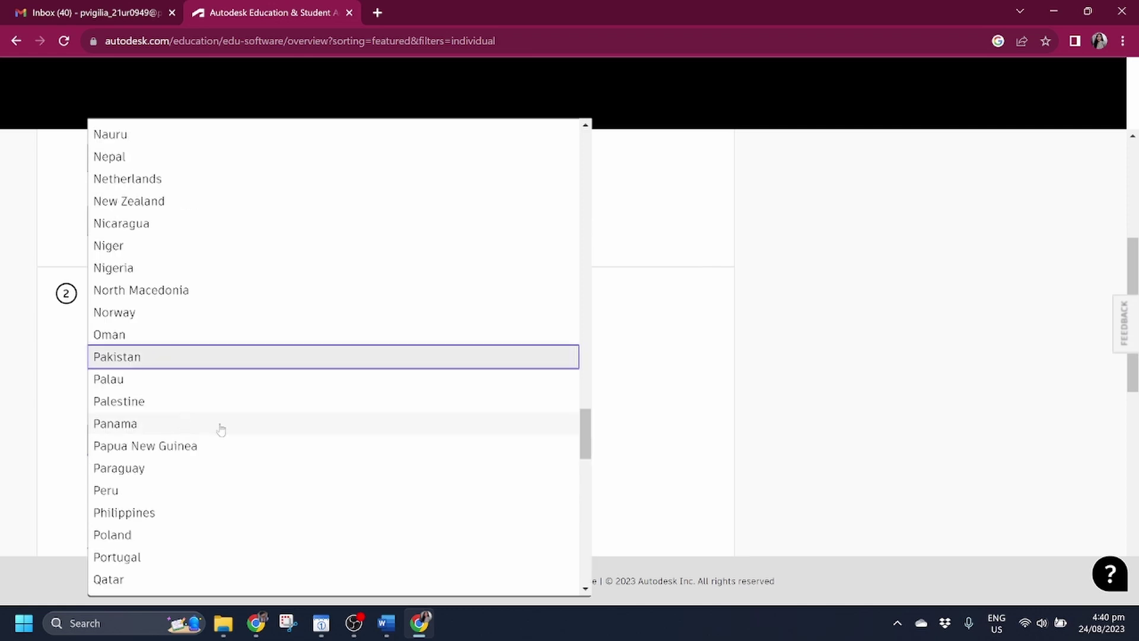
pyautogui.click(127, 512)
pyautogui.scroll(-3, 177, 487)
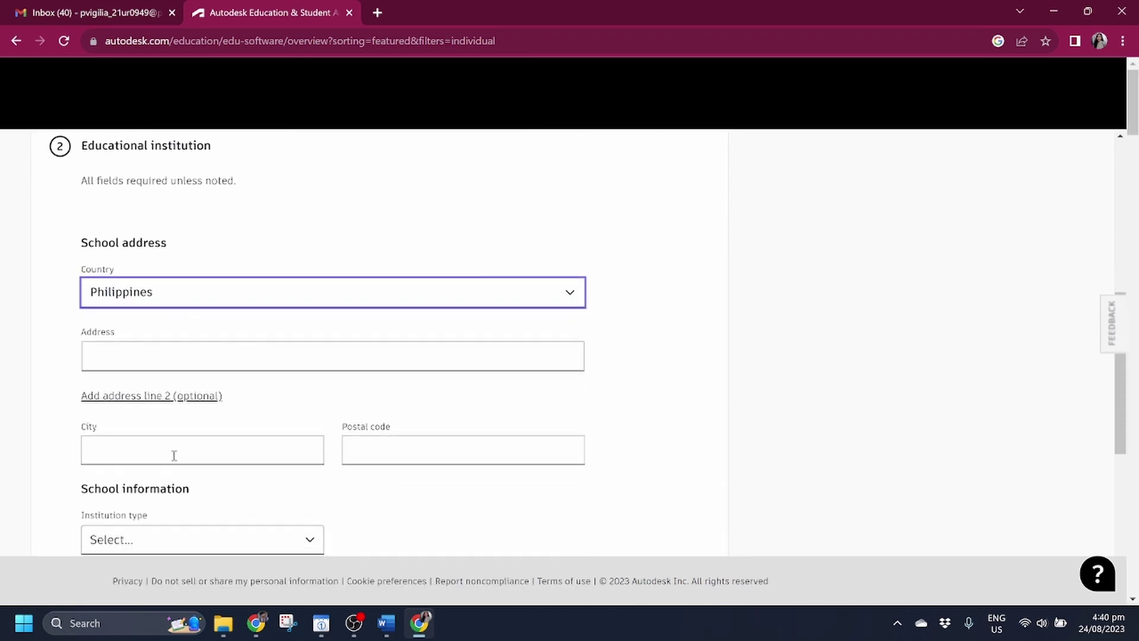
pyautogui.click(140, 356)
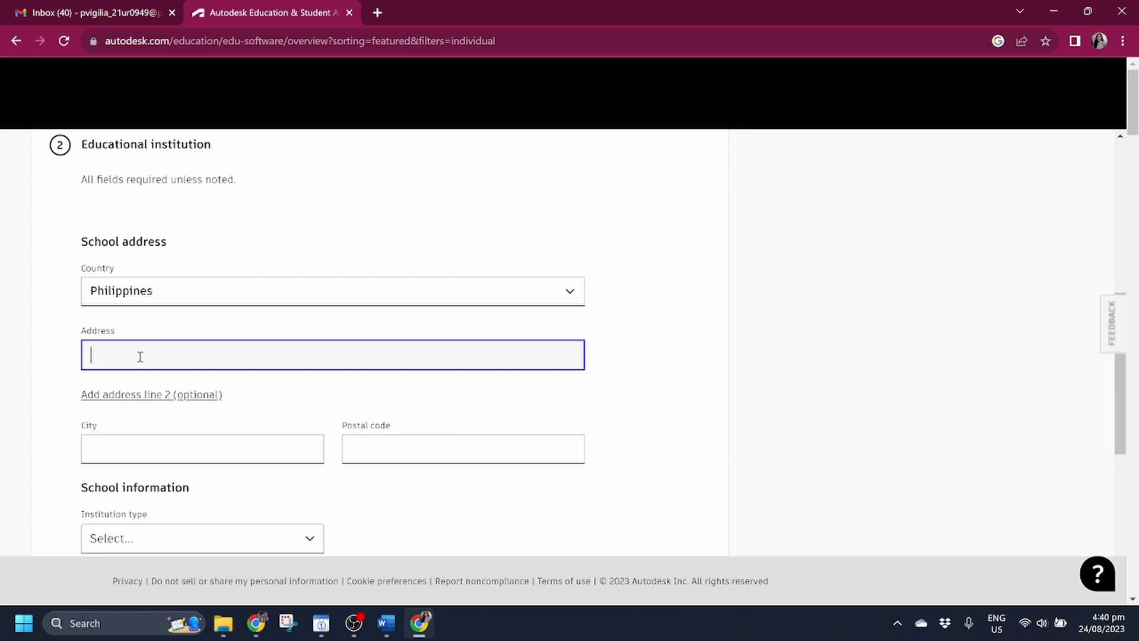
pyautogui.write('San')
pyautogui.write(' Vi')
pyautogui.press('BackSpace')
pyautogui.press('BackSpace')
pyautogui.press('BackSpace')
pyautogui.write('V')
pyautogui.write('icente')
# Enter the school's city and postal code, and set institution type to University/Post-Secondary.
pyautogui.click(142, 456)
pyautogui.write('Urd')
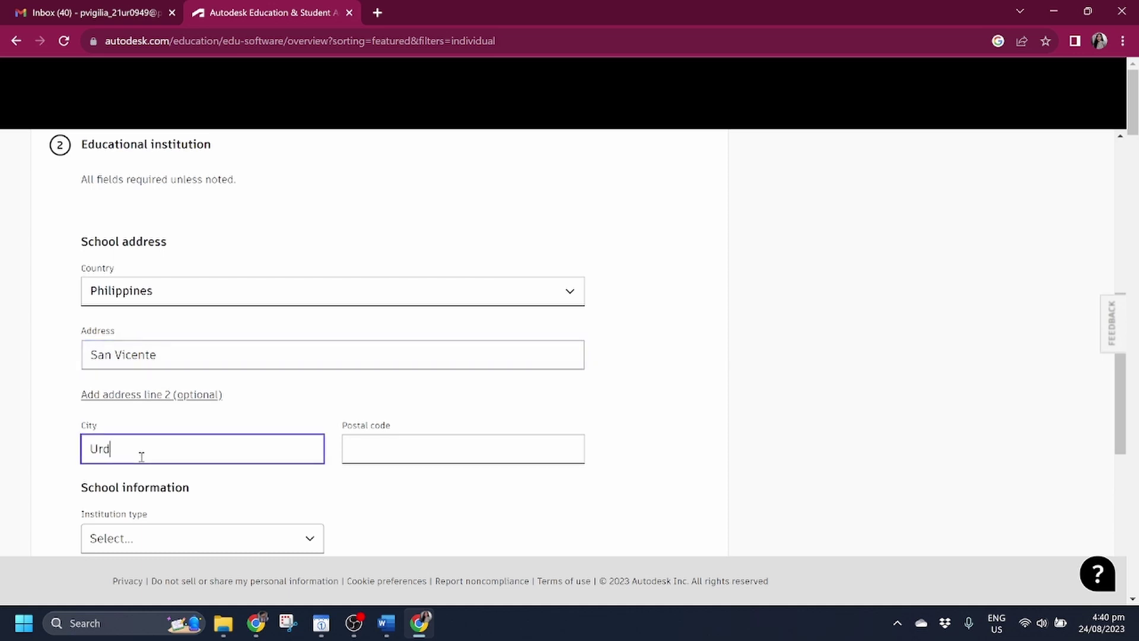
pyautogui.write('anerta')
pyautogui.press('BackSpace')
pyautogui.press('BackSpace')
pyautogui.press('BackSpace')
pyautogui.write('ta')
pyautogui.click(392, 450)
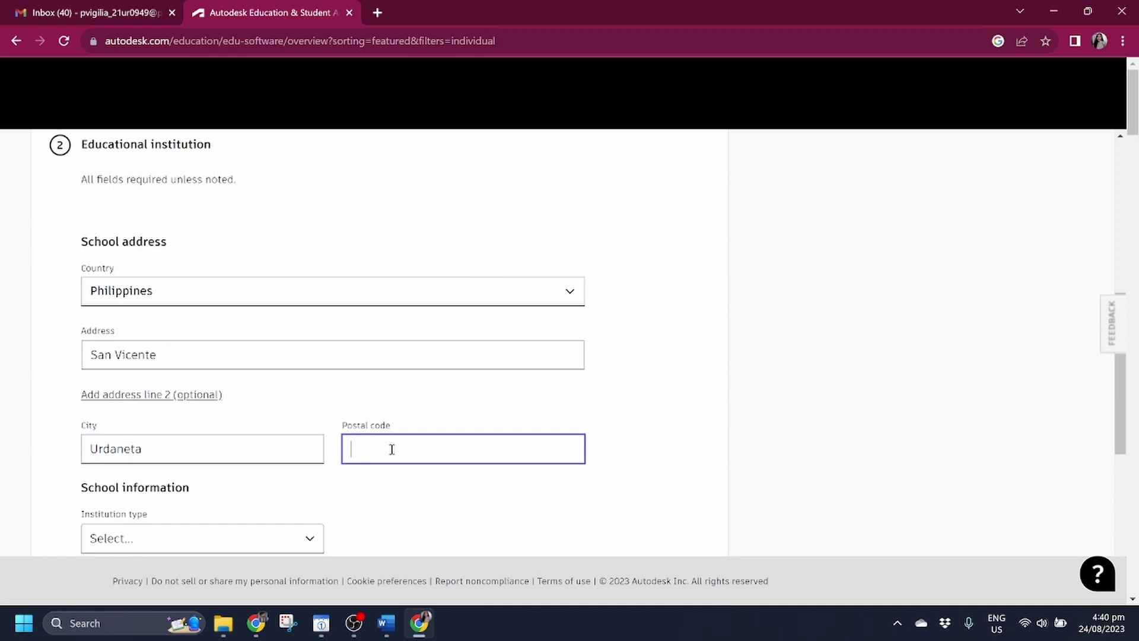
pyautogui.write('2428')
pyautogui.scroll(-2, 394, 446)
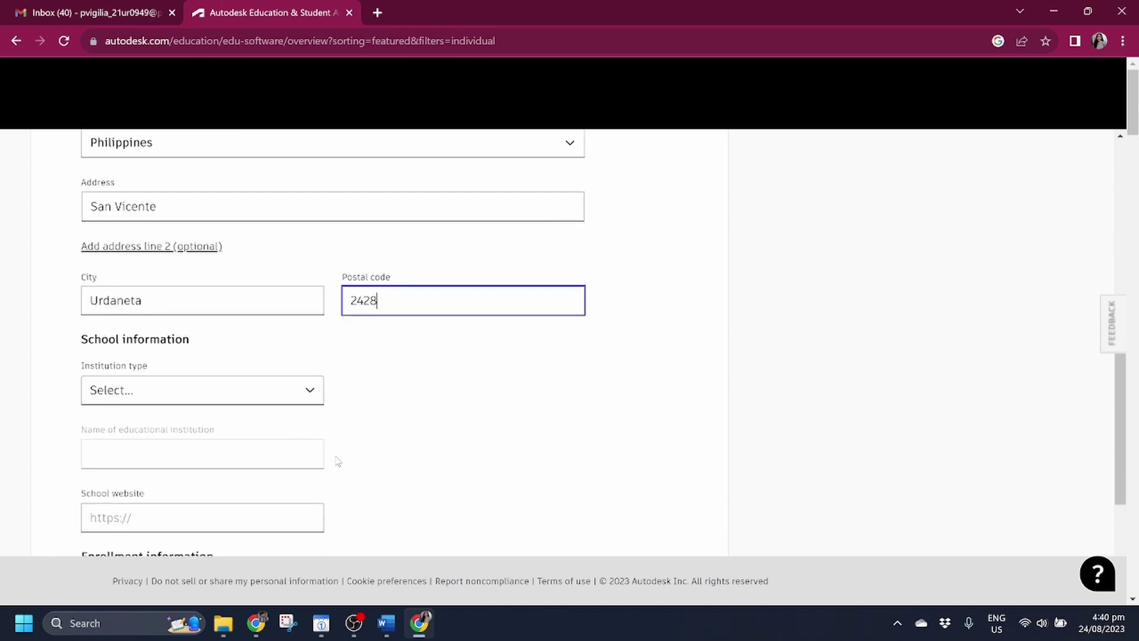
pyautogui.click(236, 399)
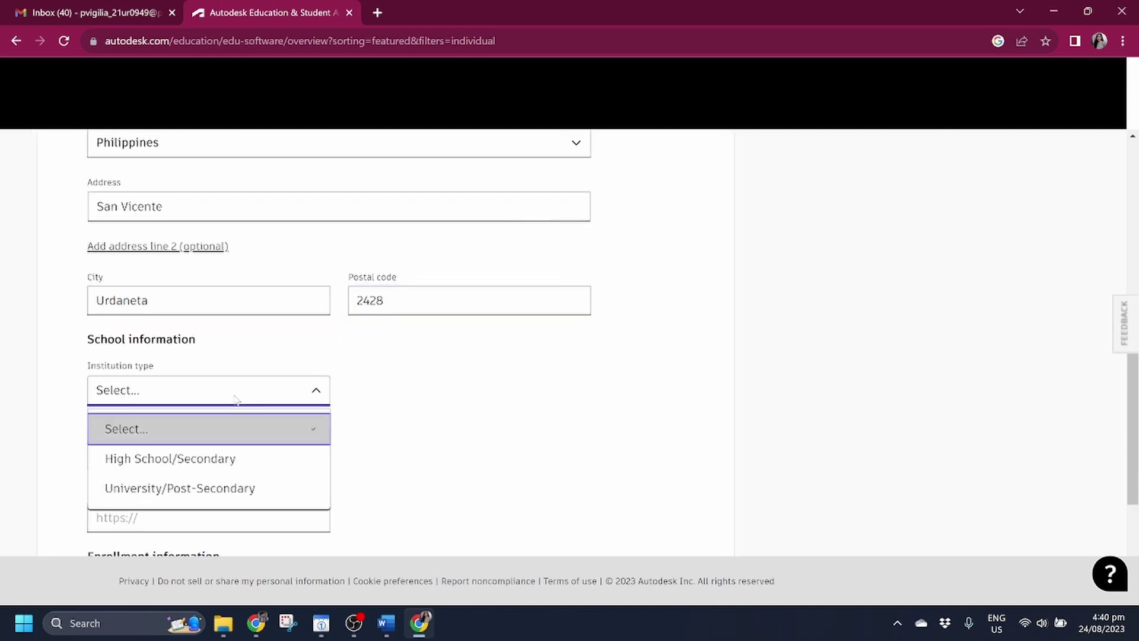
pyautogui.click(211, 498)
# Search 'Pangasinan' in the institution field and choose Pangasinan State University–Urdaneta.
pyautogui.click(182, 463)
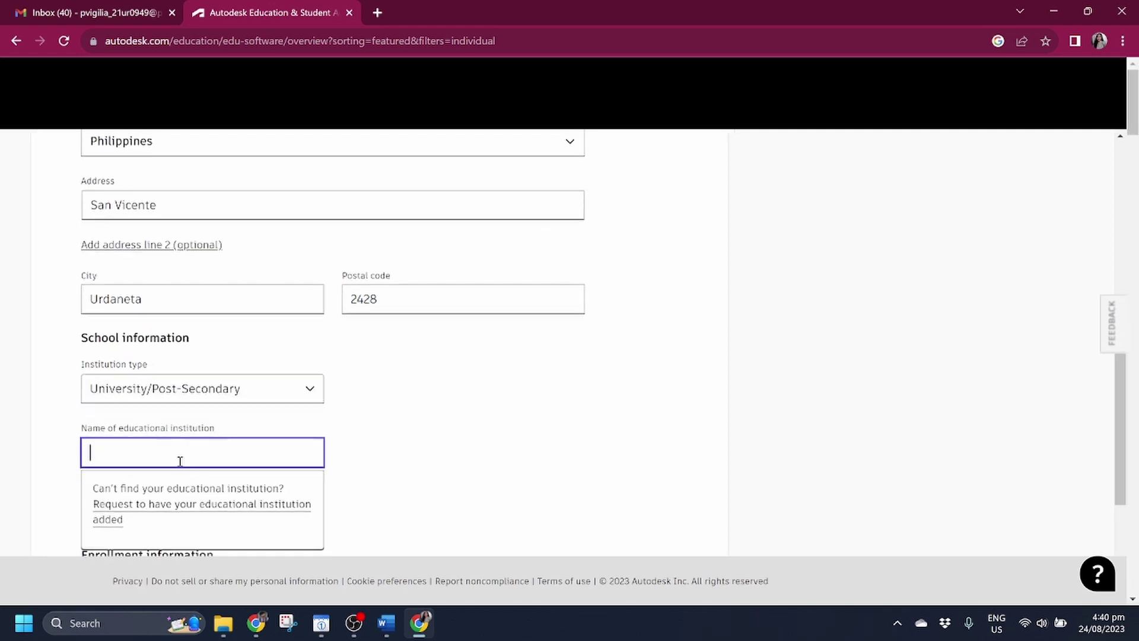
pyautogui.scroll(-2, 180, 461)
pyautogui.write('Pan')
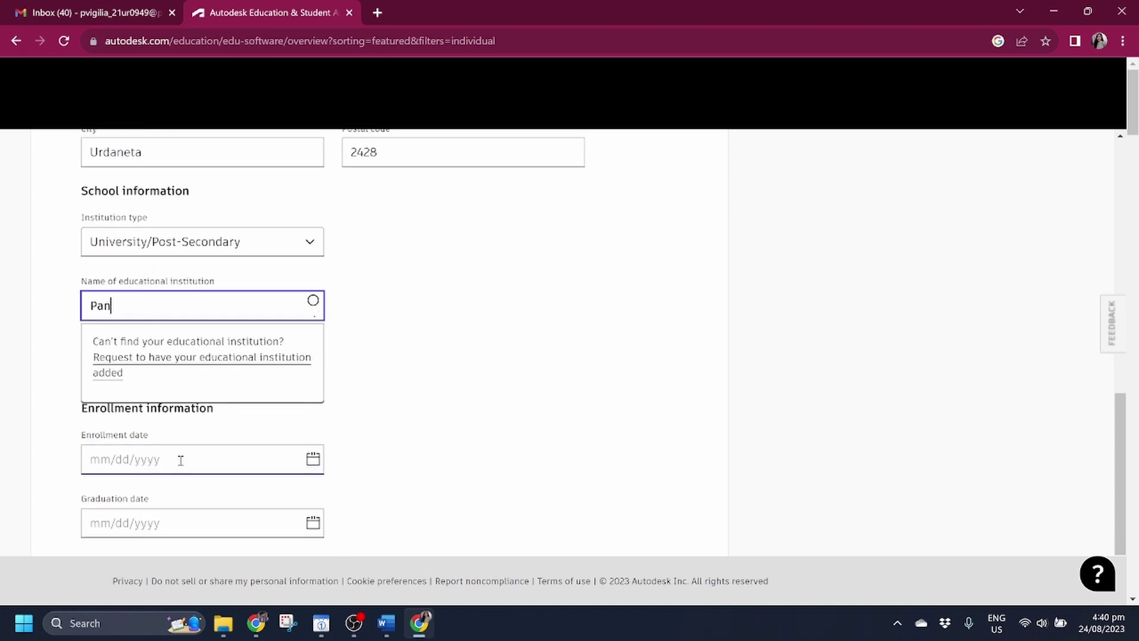
pyautogui.write('gasin')
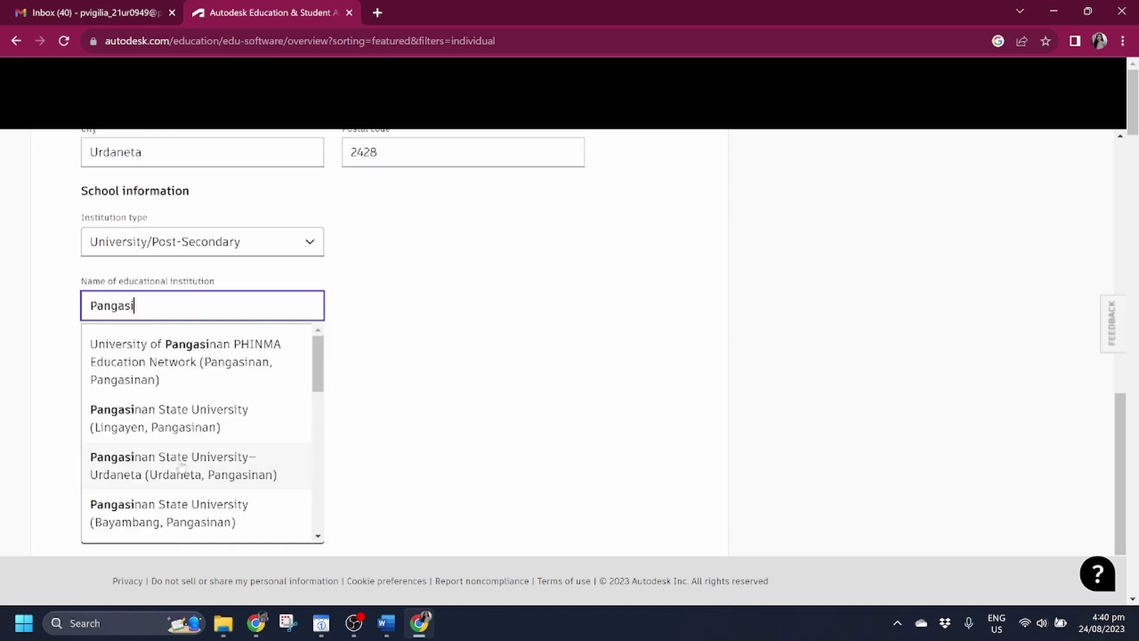
pyautogui.write('an')
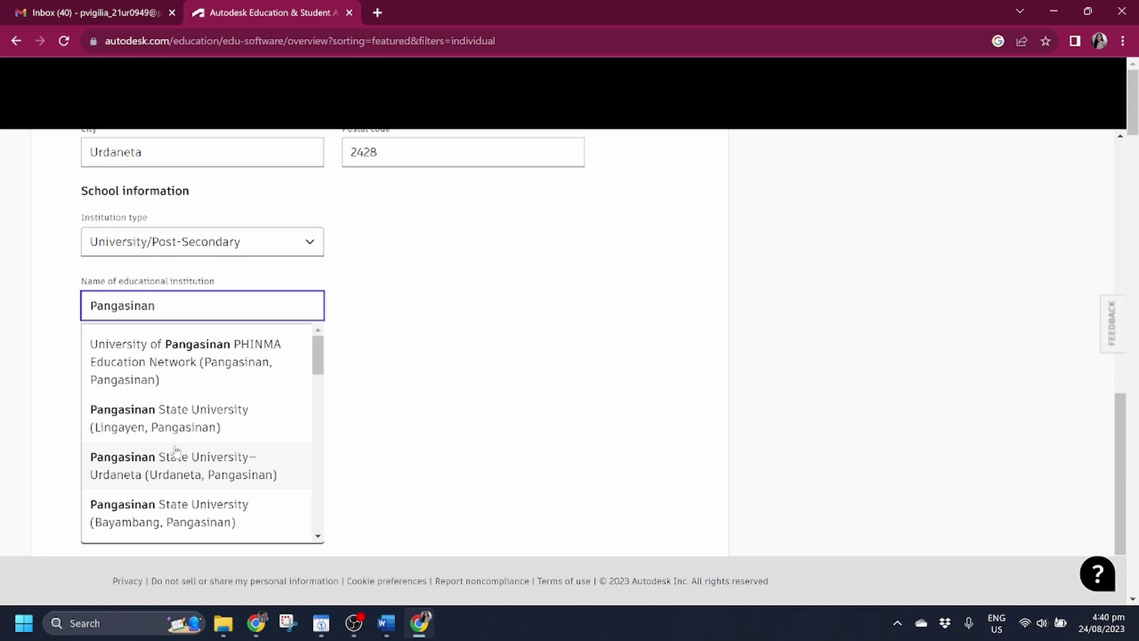
pyautogui.click(133, 482)
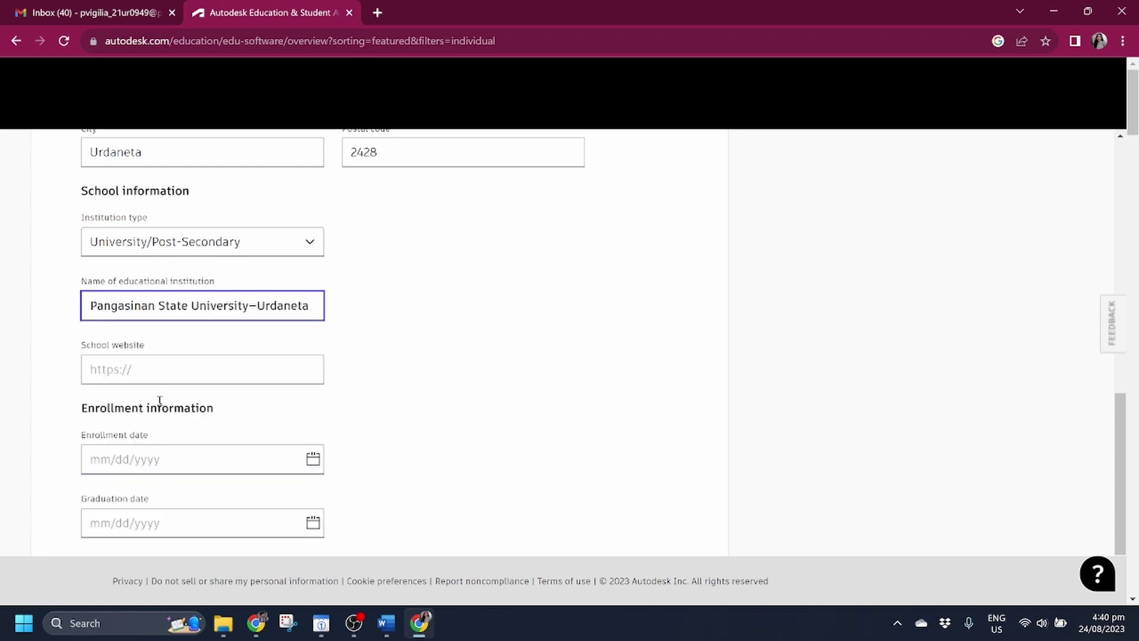
pyautogui.scroll(-1, 244, 371)
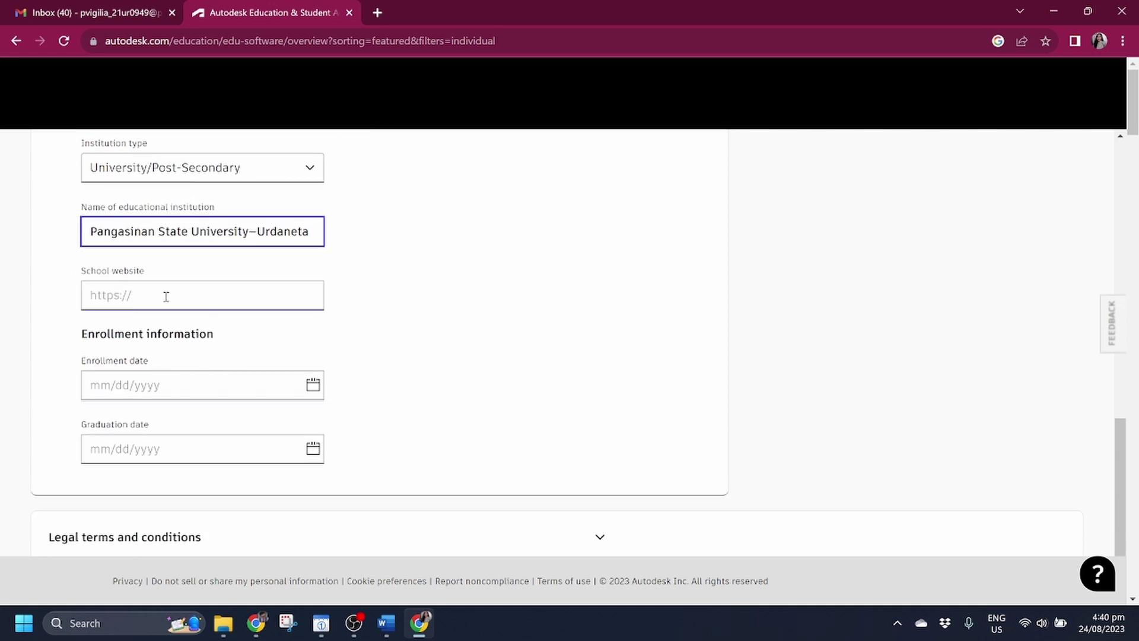
# Search 'PSU' in a new tab, open the Urdaneta campus site, and copy its urdaneta.psu.edu.ph address.
pyautogui.click(376, 16)
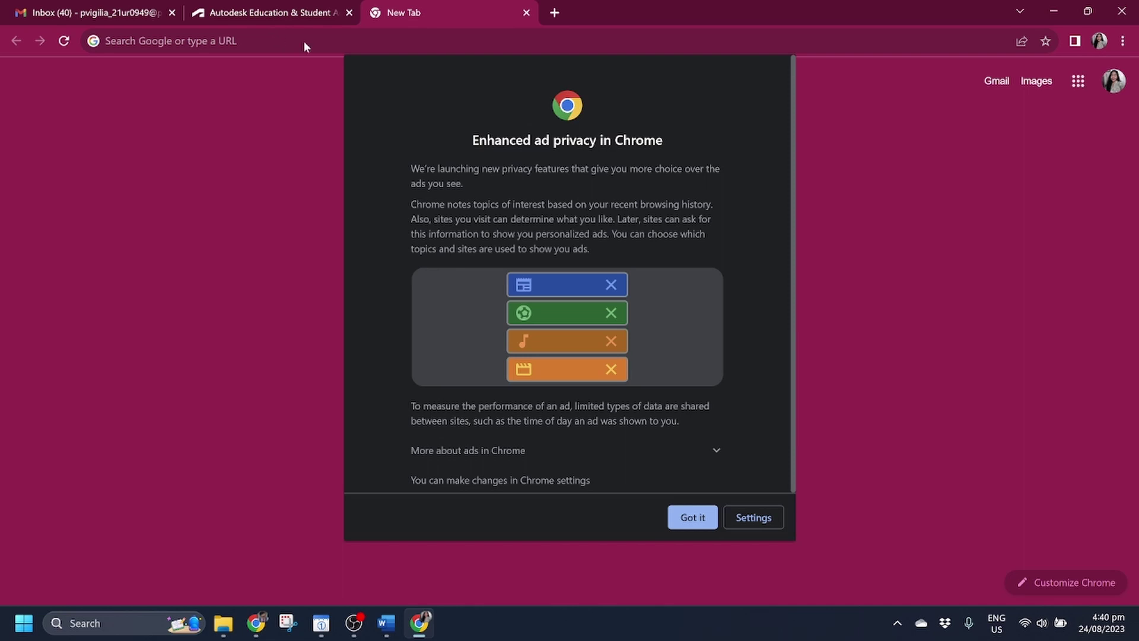
pyautogui.click(693, 517)
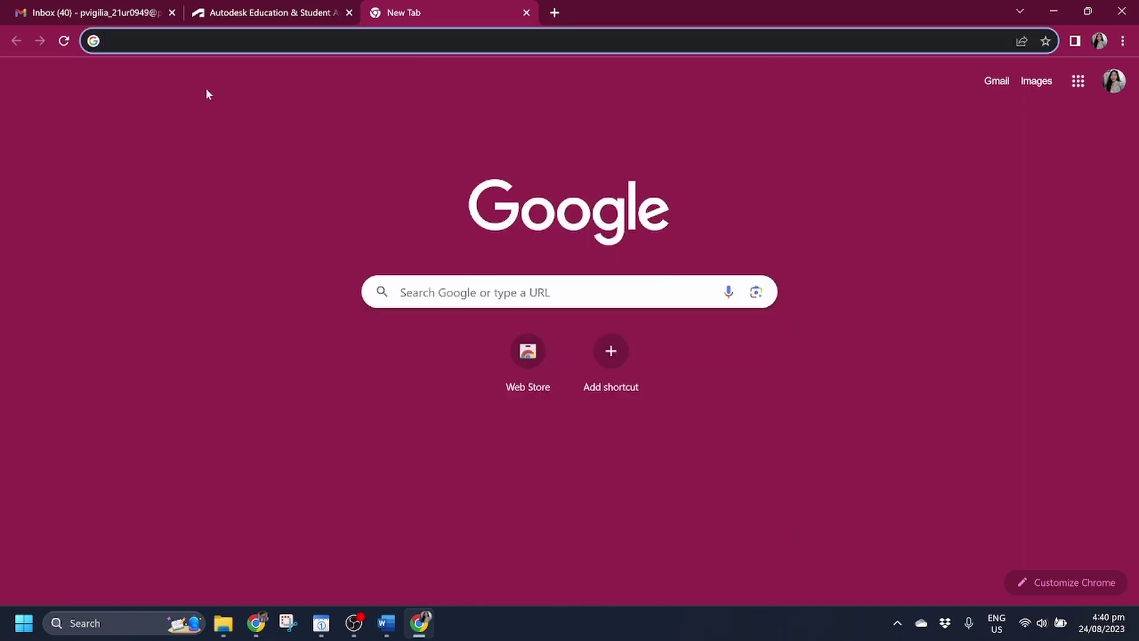
pyautogui.write('PSU')
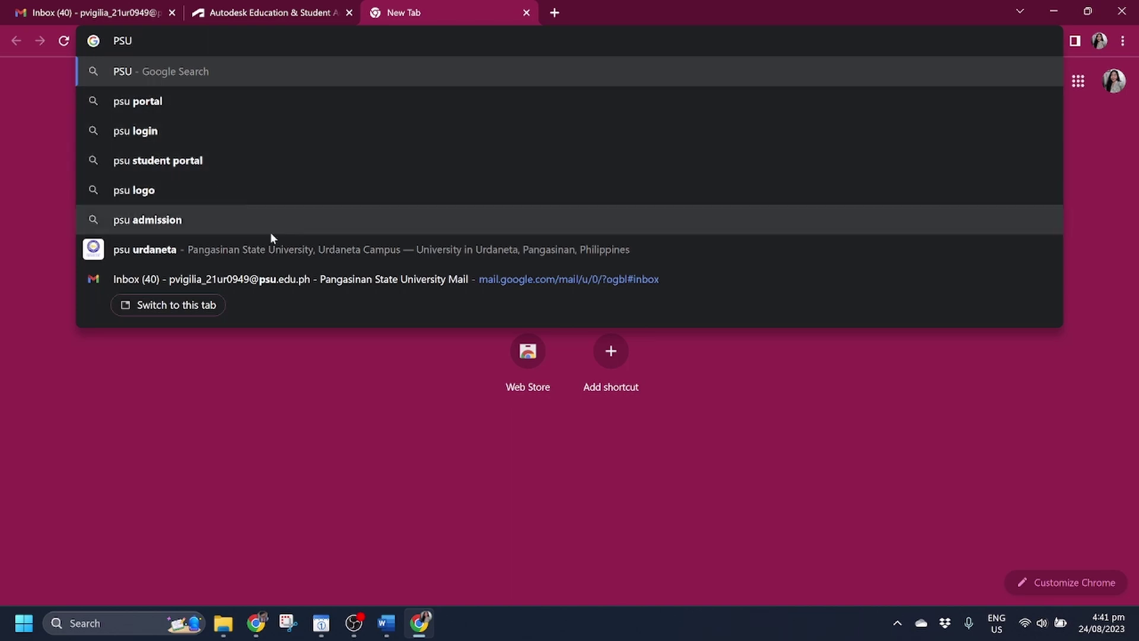
pyautogui.click(366, 241)
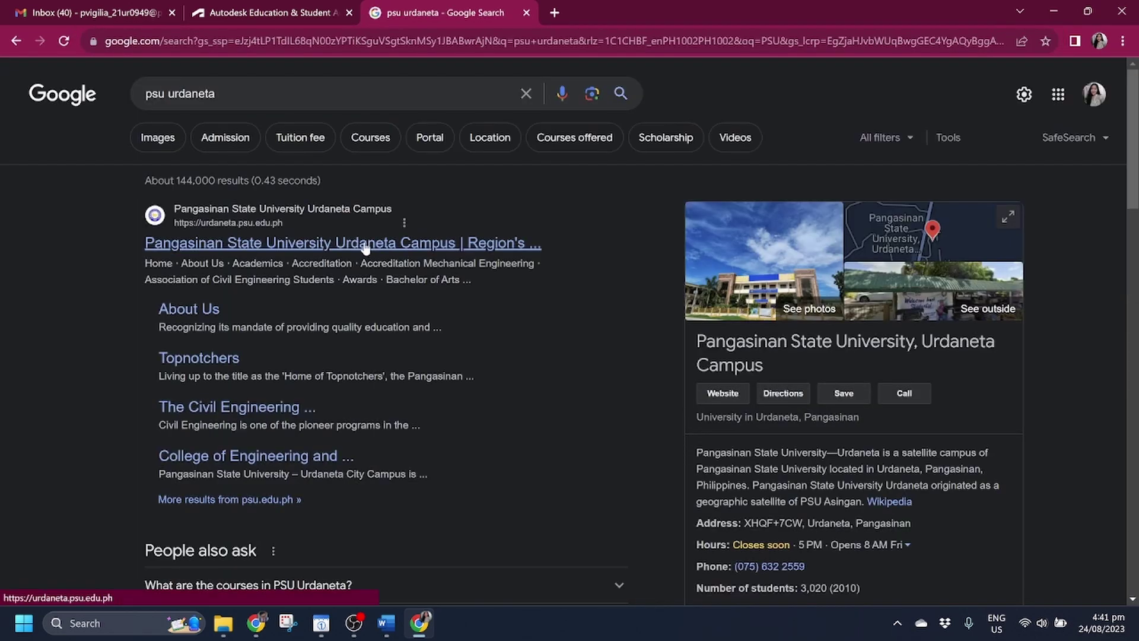
pyautogui.click(366, 245)
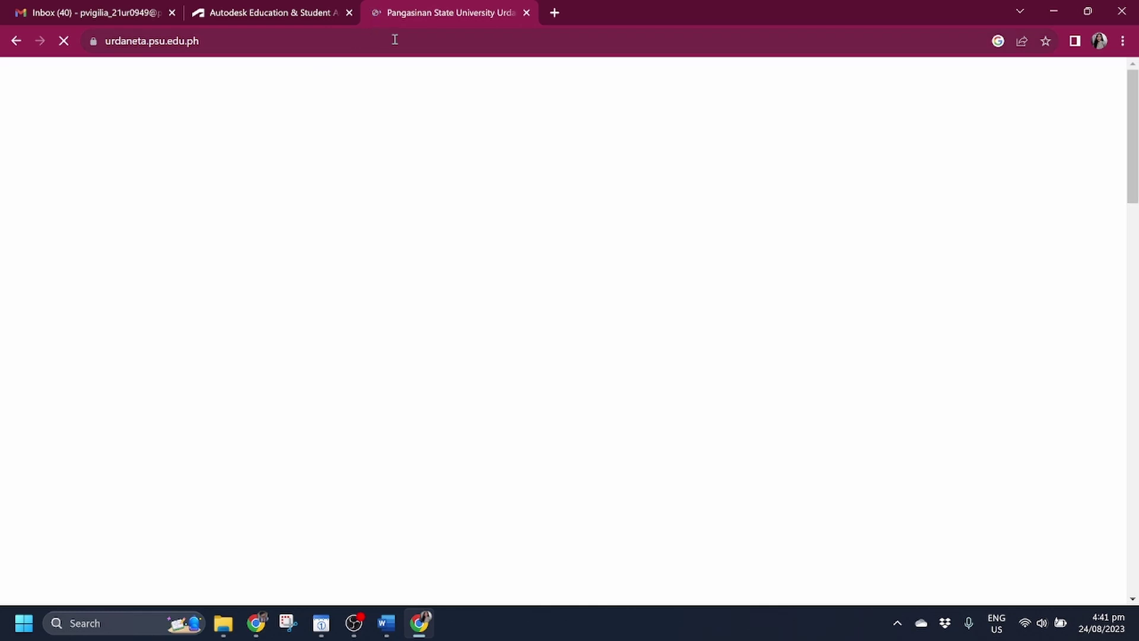
pyautogui.click(394, 39)
pyautogui.hotkey('ctrl', 'a')
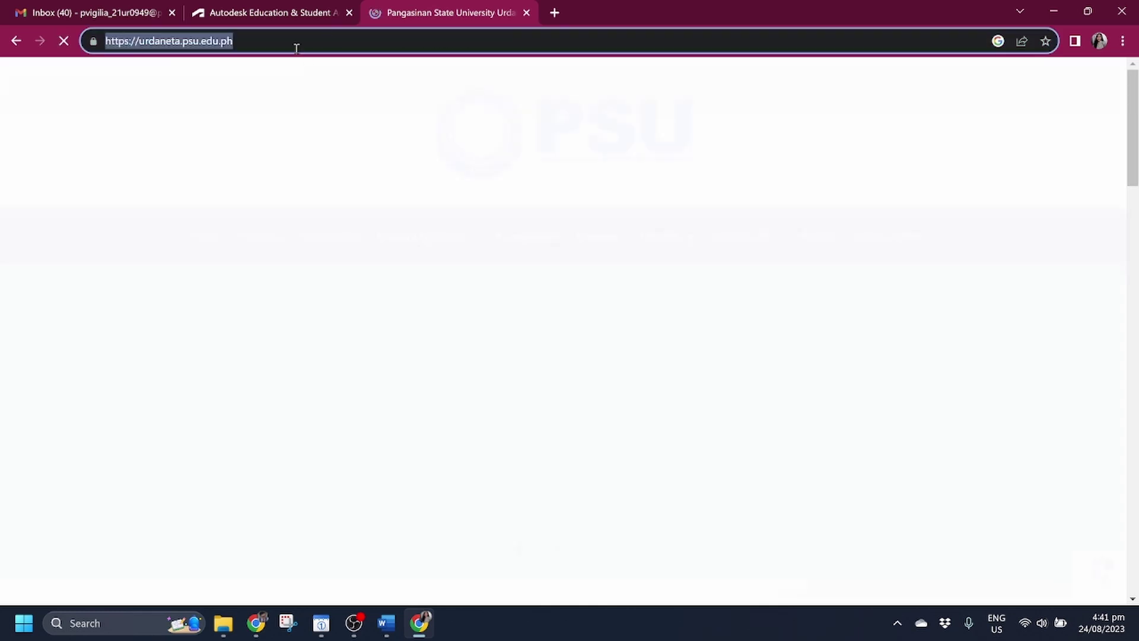
pyautogui.click(267, 12)
pyautogui.click(242, 290)
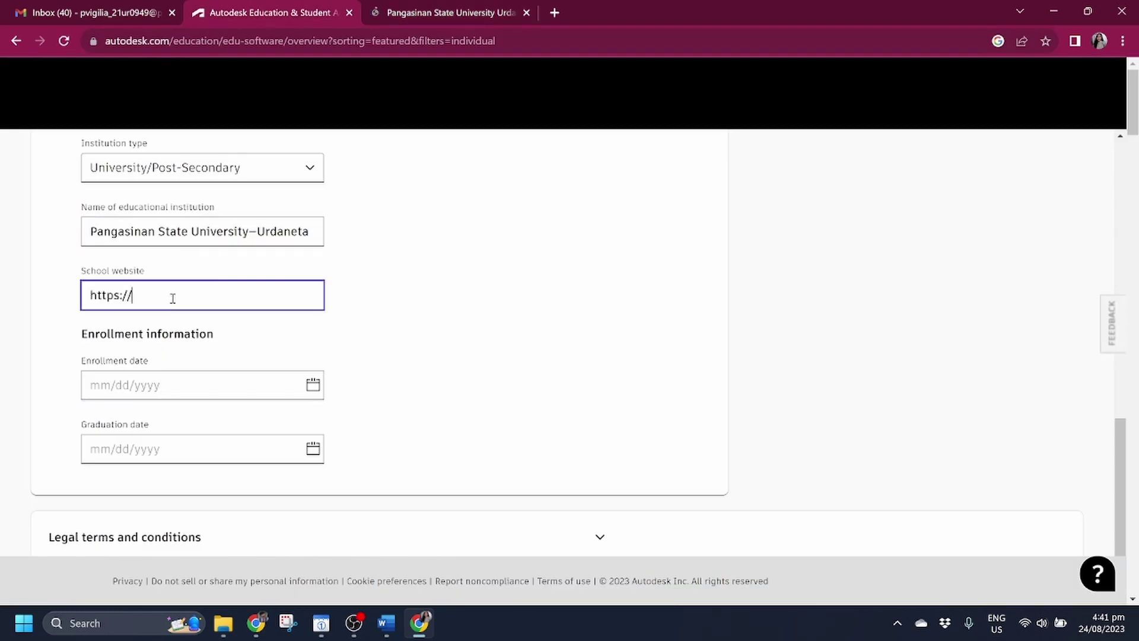
pyautogui.hotkey('ctrl', 'a')
pyautogui.write('https://urdaneta.psu.edu.ph/')
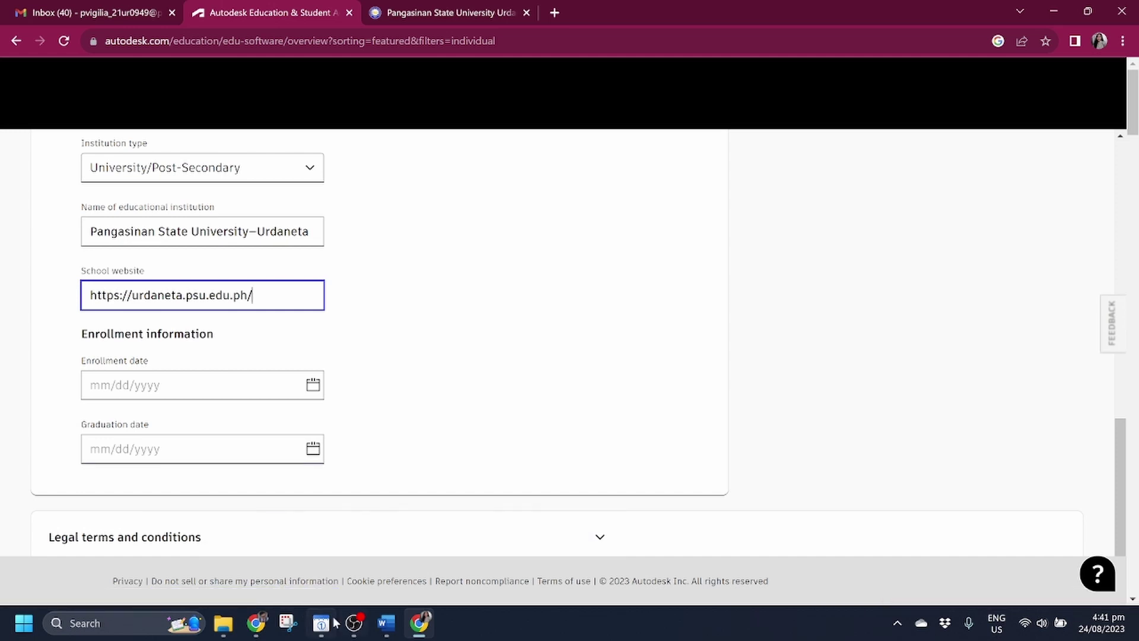
# Pick 08/24/2023 as the enrollment date and 01/01/2029 as the graduation date from the calendars.
pyautogui.click(312, 384)
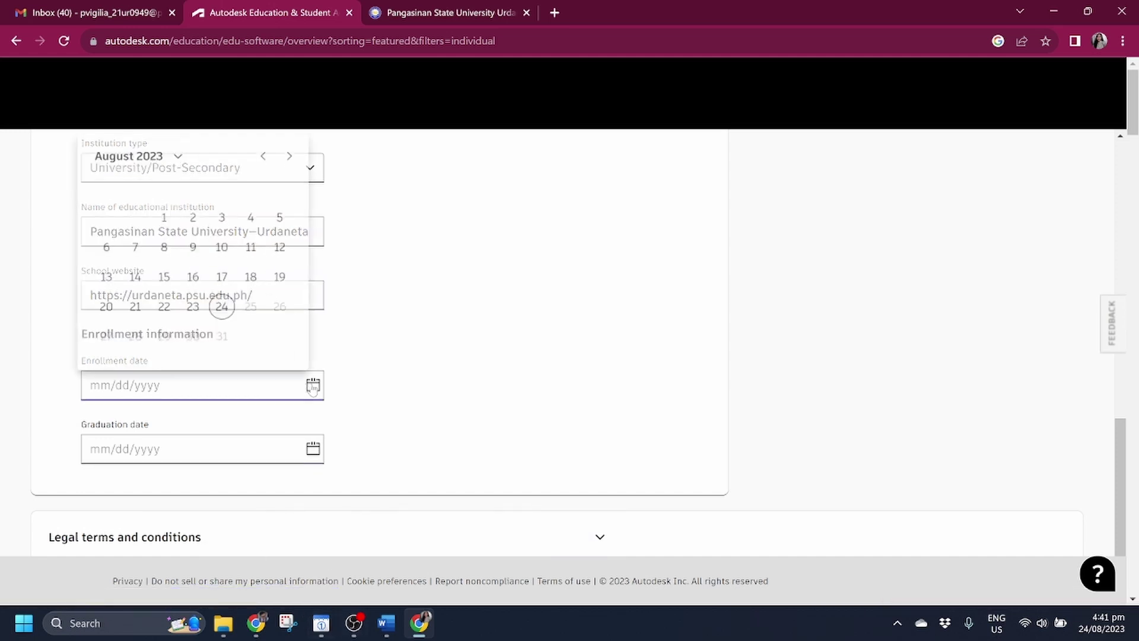
pyautogui.click(223, 303)
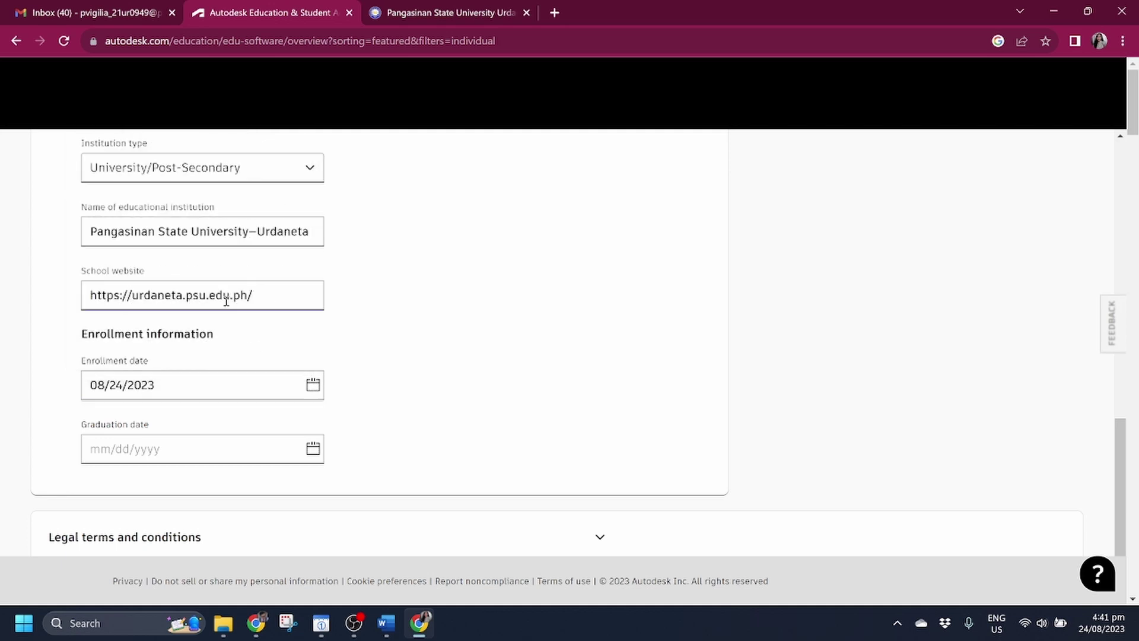
pyautogui.click(313, 450)
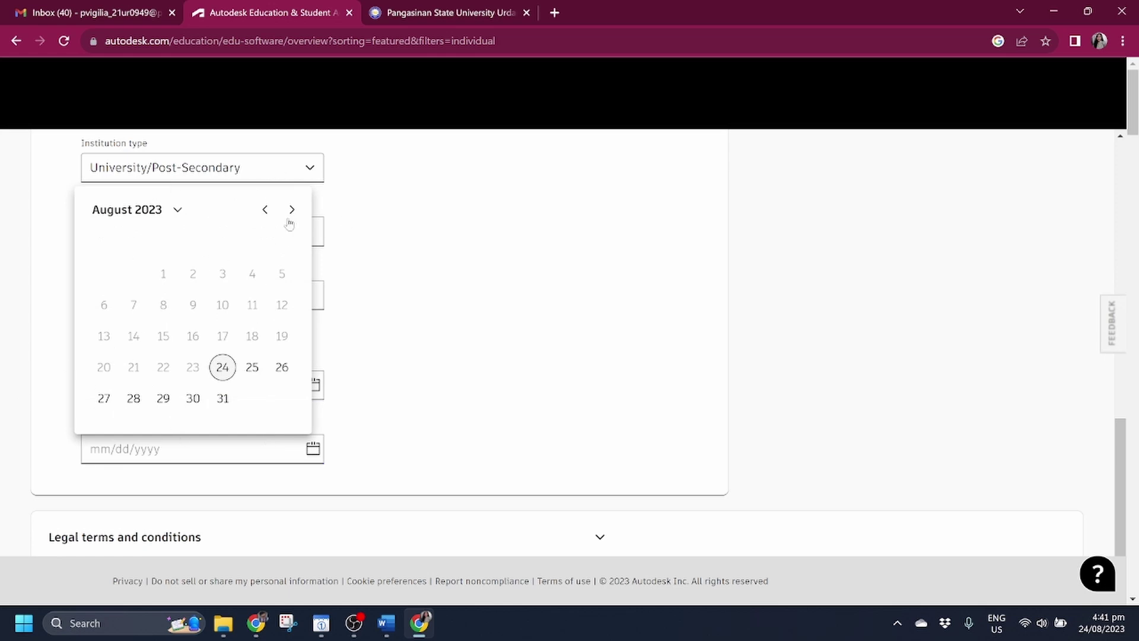
pyautogui.click(175, 210)
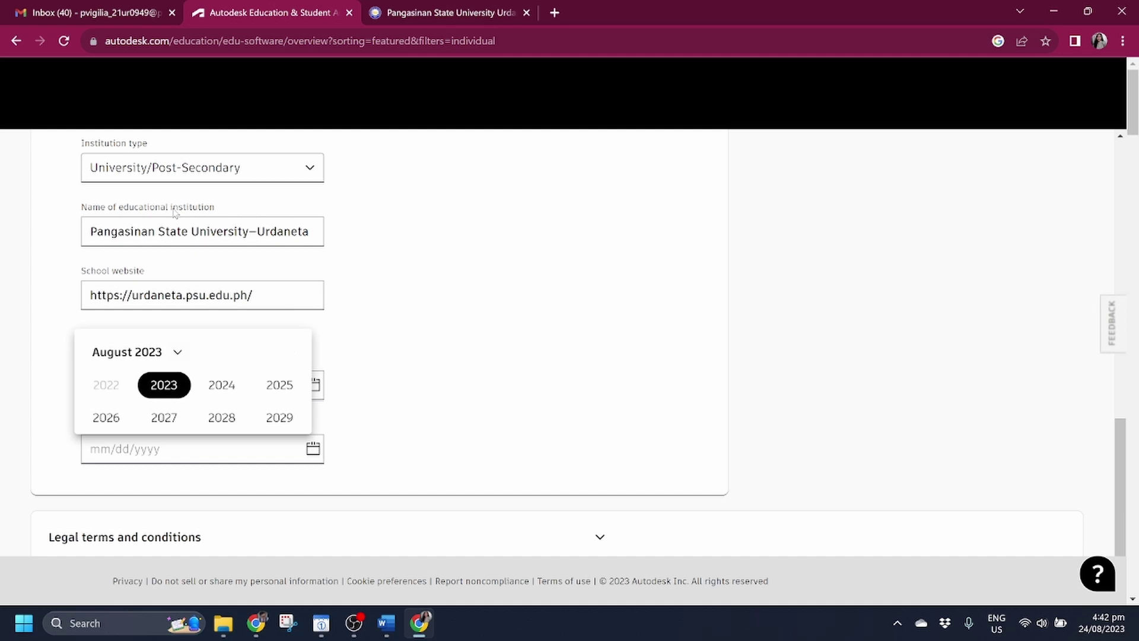
pyautogui.click(279, 418)
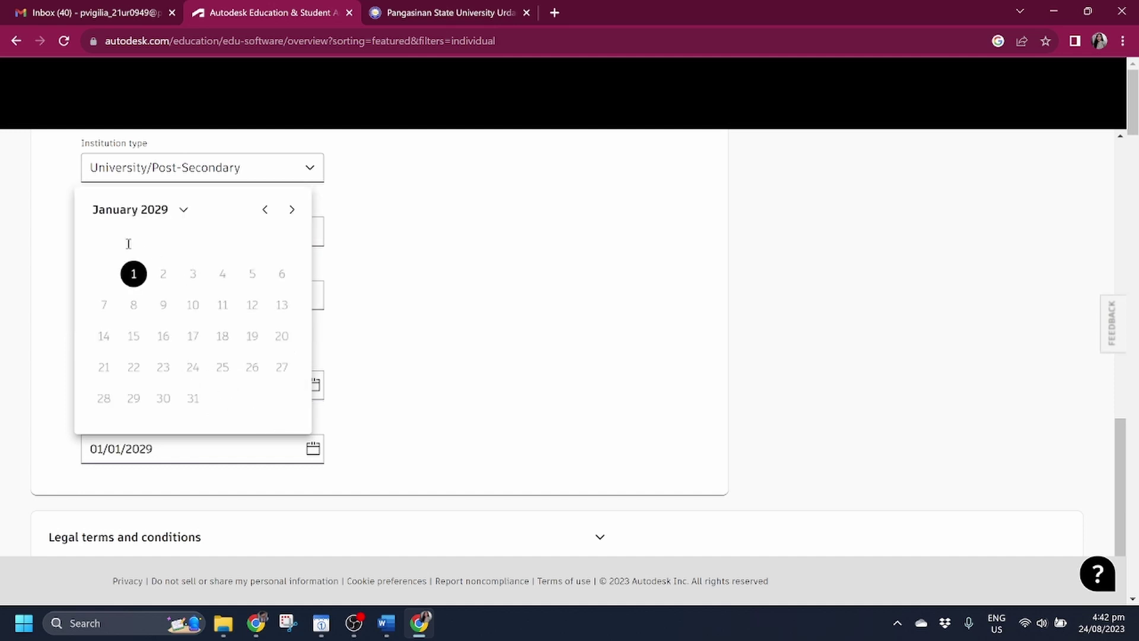
pyautogui.click(217, 435)
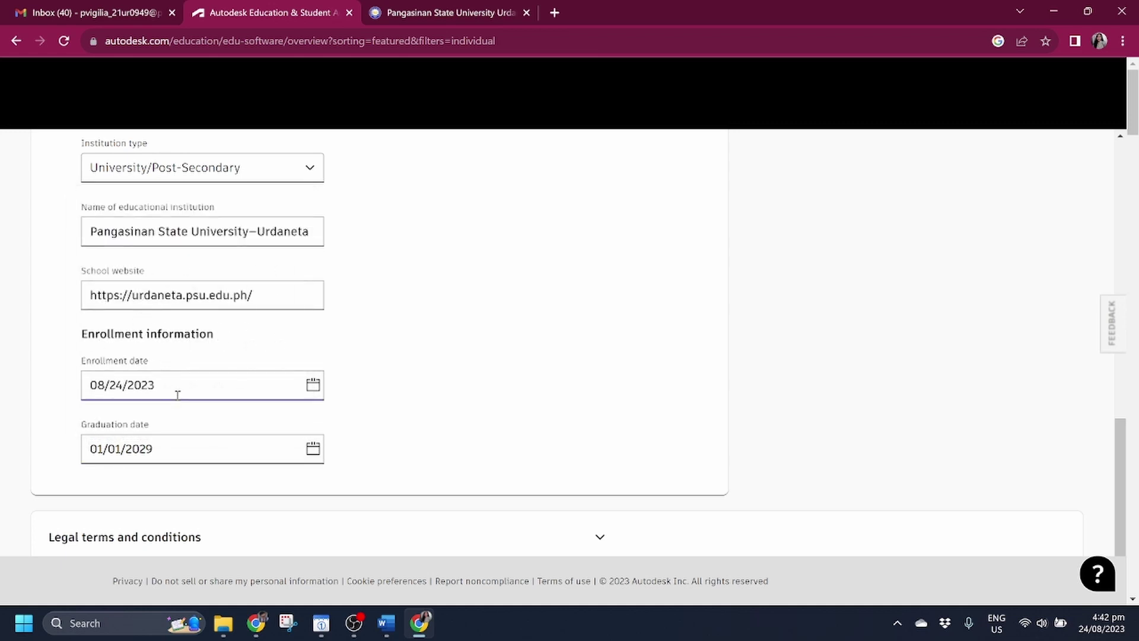
pyautogui.scroll(-1, 178, 395)
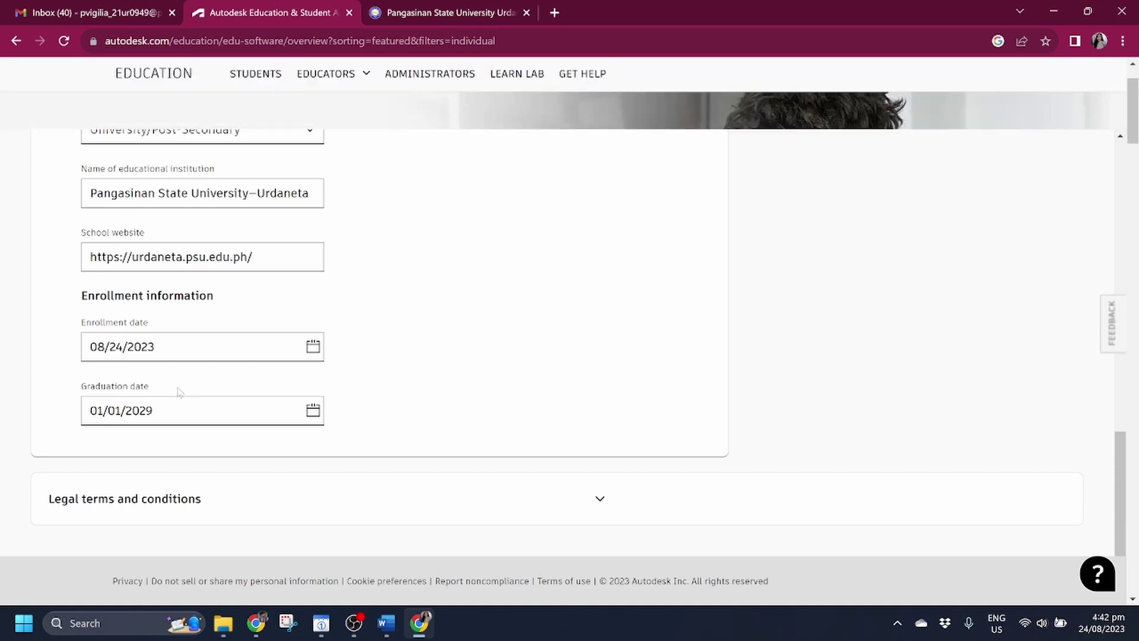
pyautogui.scroll(2, 180, 390)
pyautogui.scroll(2, 179, 391)
pyautogui.scroll(2, 180, 393)
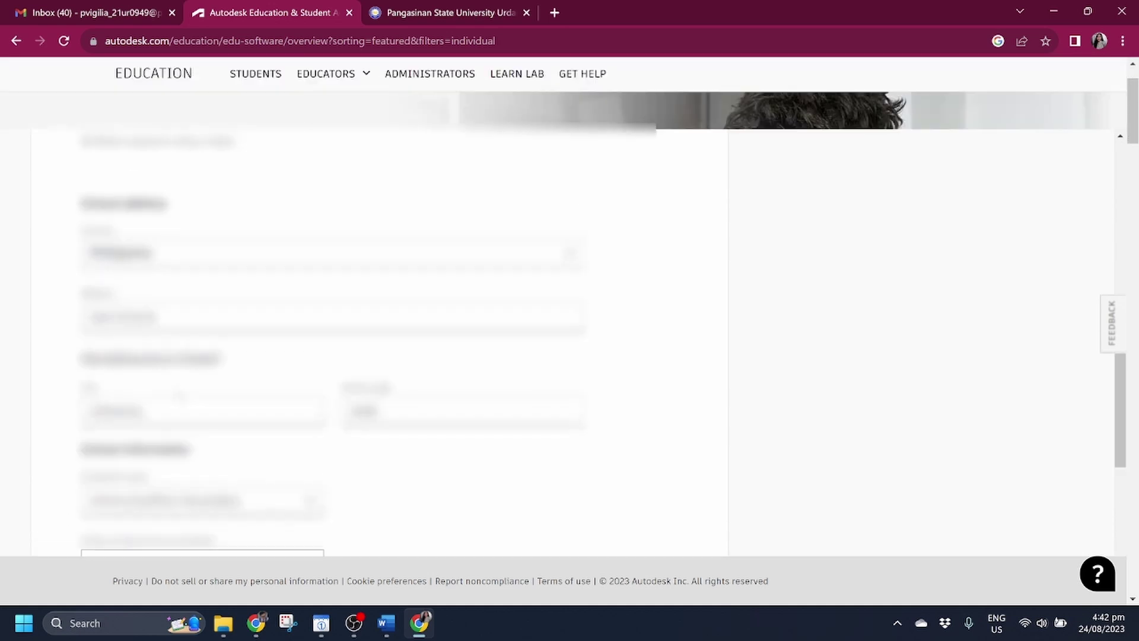
pyautogui.scroll(2, 180, 394)
pyautogui.scroll(3, 179, 393)
pyautogui.scroll(-2, 179, 396)
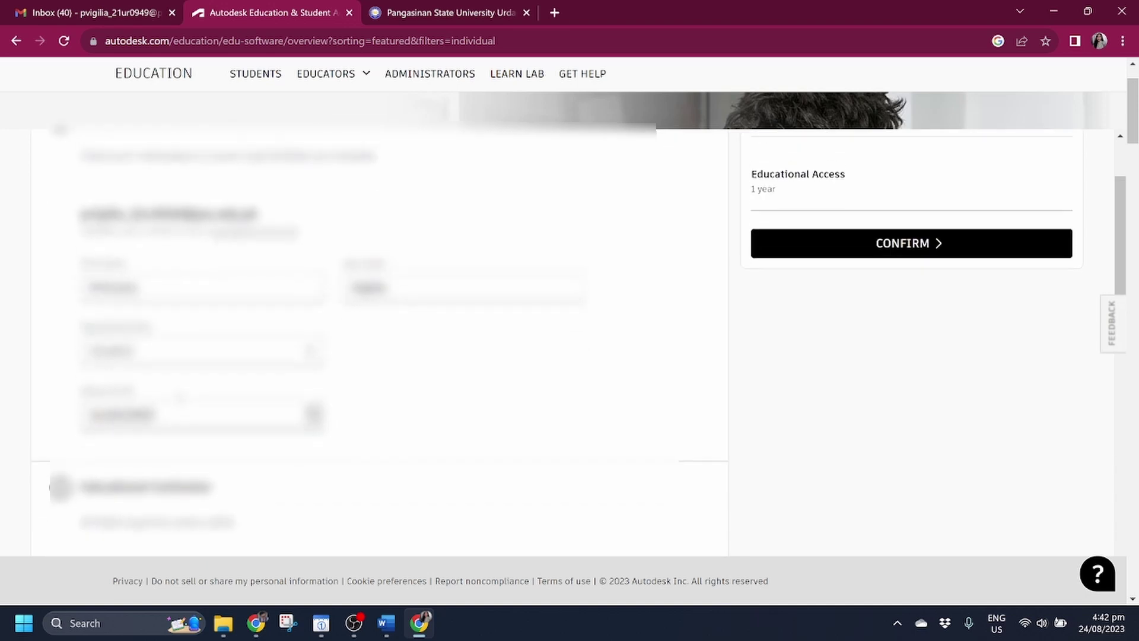
pyautogui.scroll(3, 179, 396)
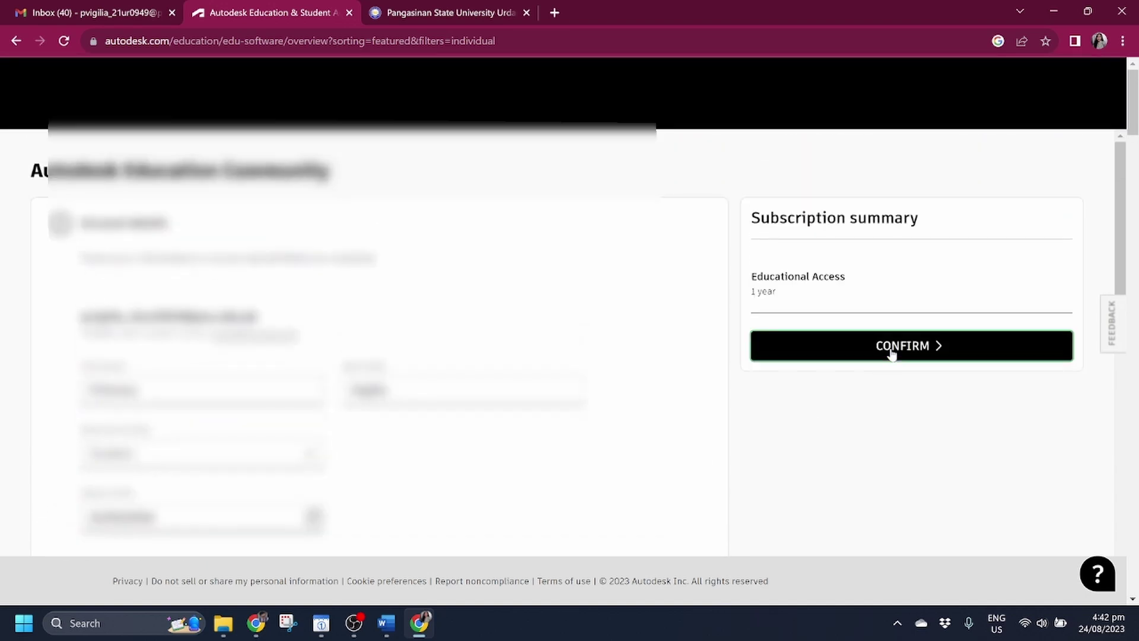
# Submit the eligibility details, continue to Get Autodesk Software, and scroll down to the AutoCAD card.
pyautogui.click(891, 353)
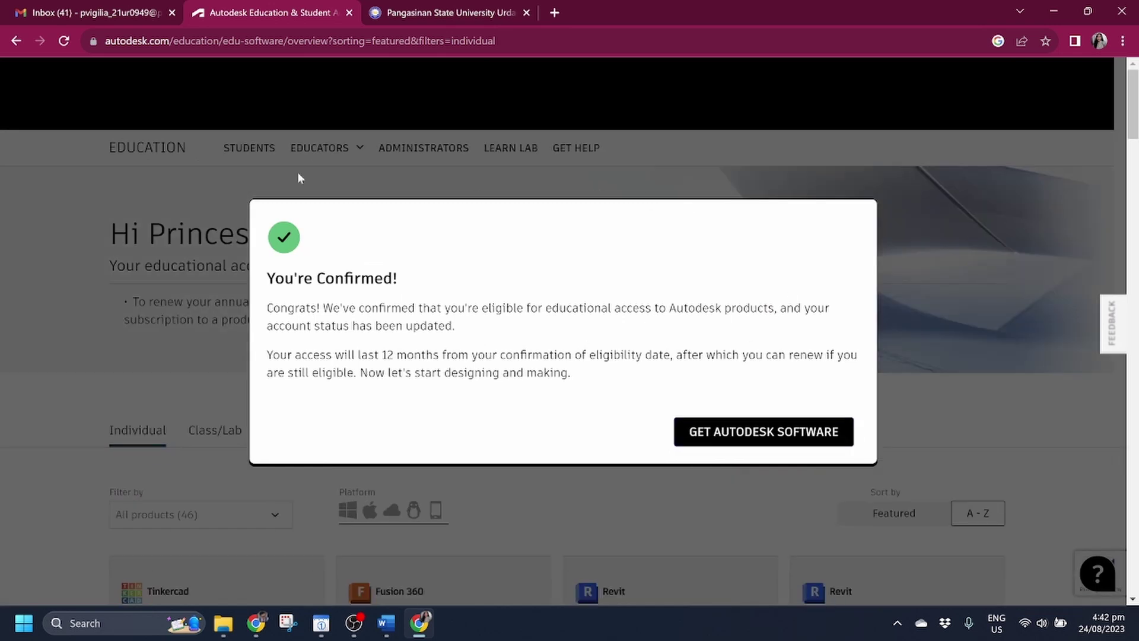
pyautogui.click(743, 435)
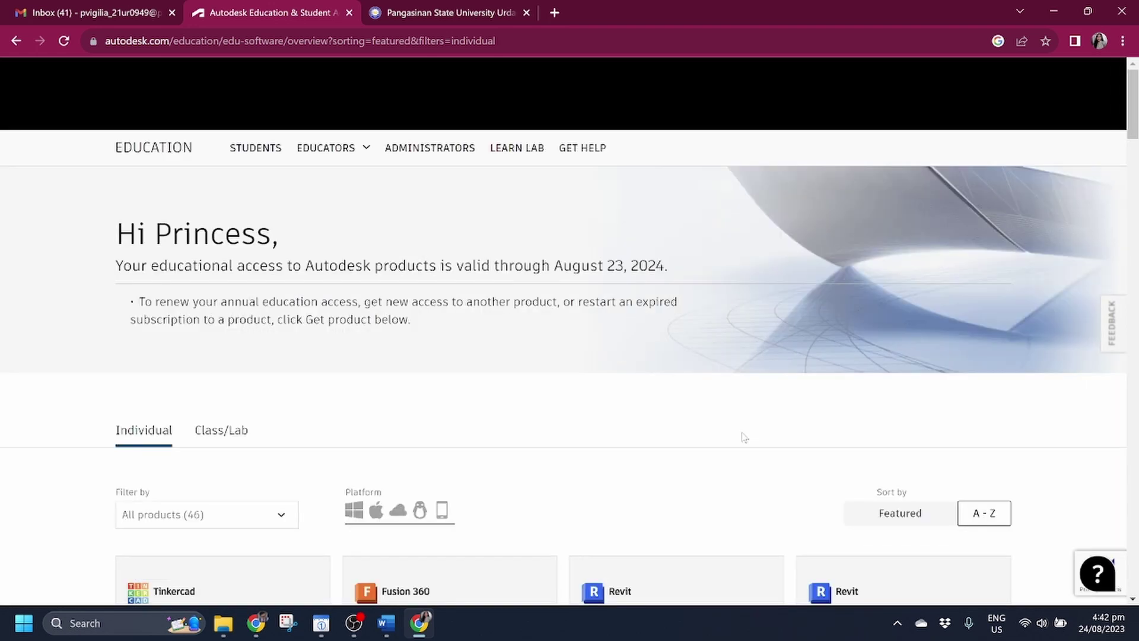
pyautogui.scroll(-4, 745, 438)
pyautogui.scroll(-1, 744, 438)
pyautogui.scroll(-2, 745, 437)
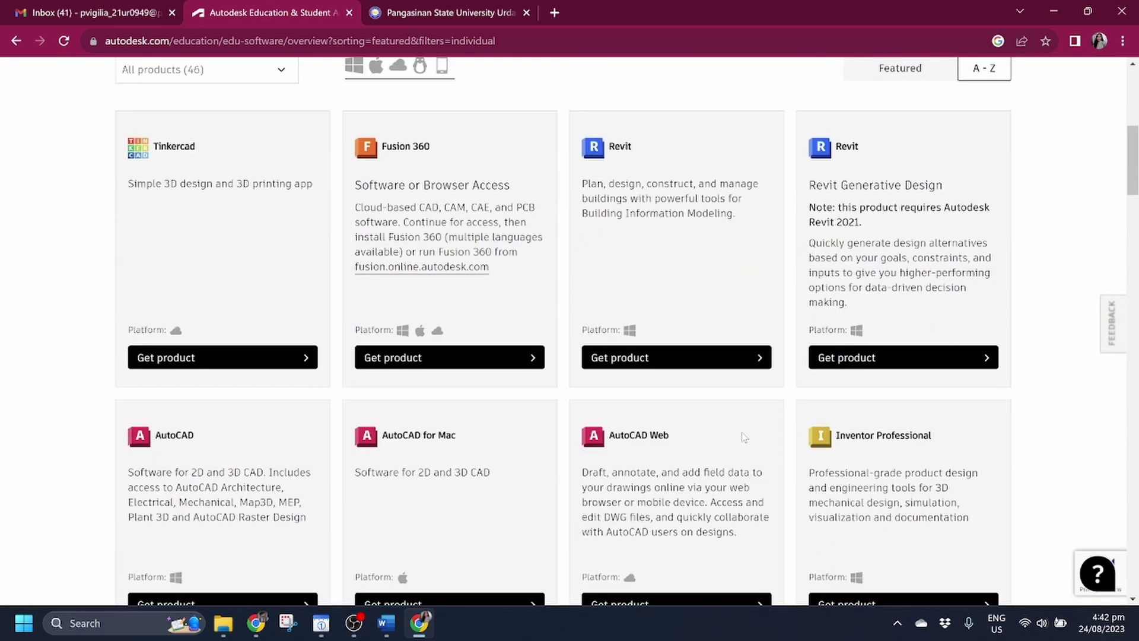
pyautogui.scroll(-2, 744, 438)
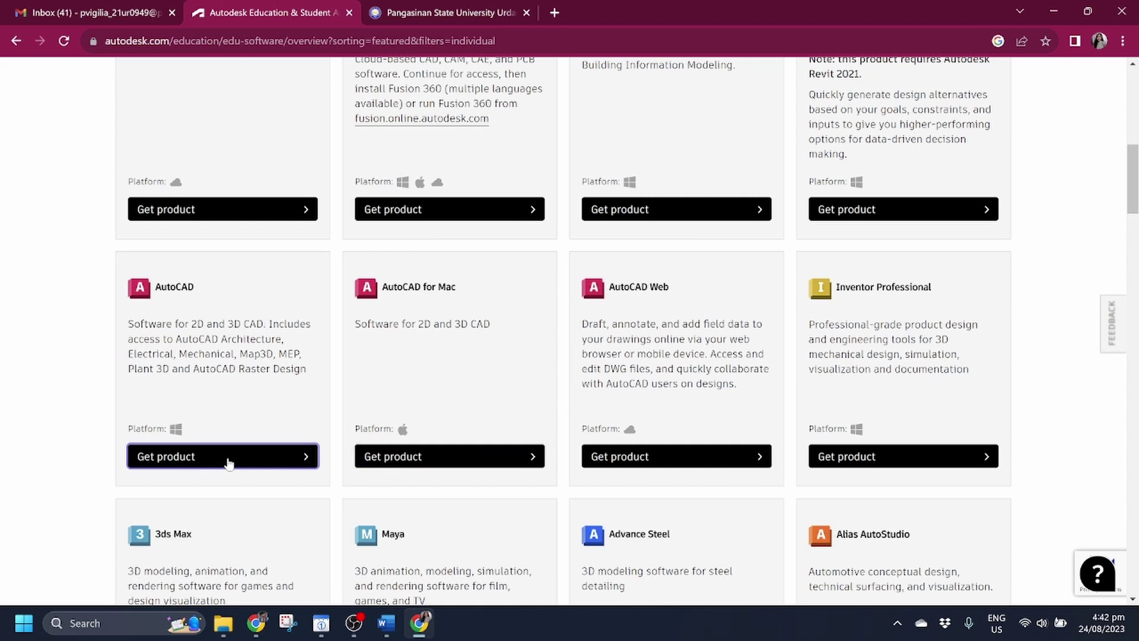
# Get AutoCAD, decline the survey, and show its Windows 2024 English install or download choices.
pyautogui.click(229, 463)
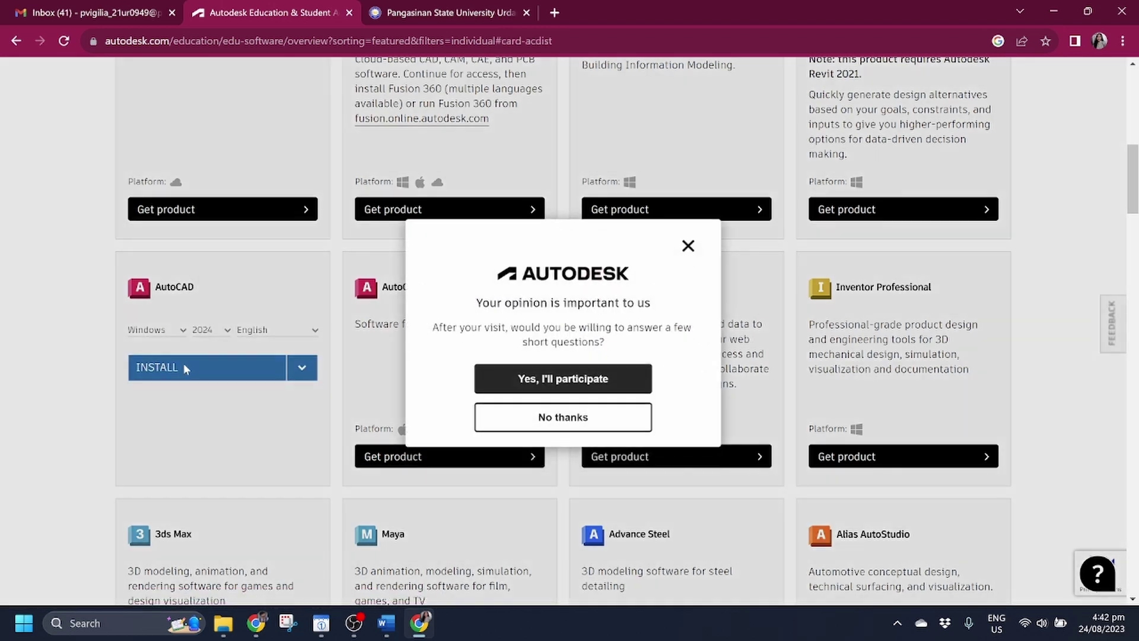
pyautogui.click(688, 244)
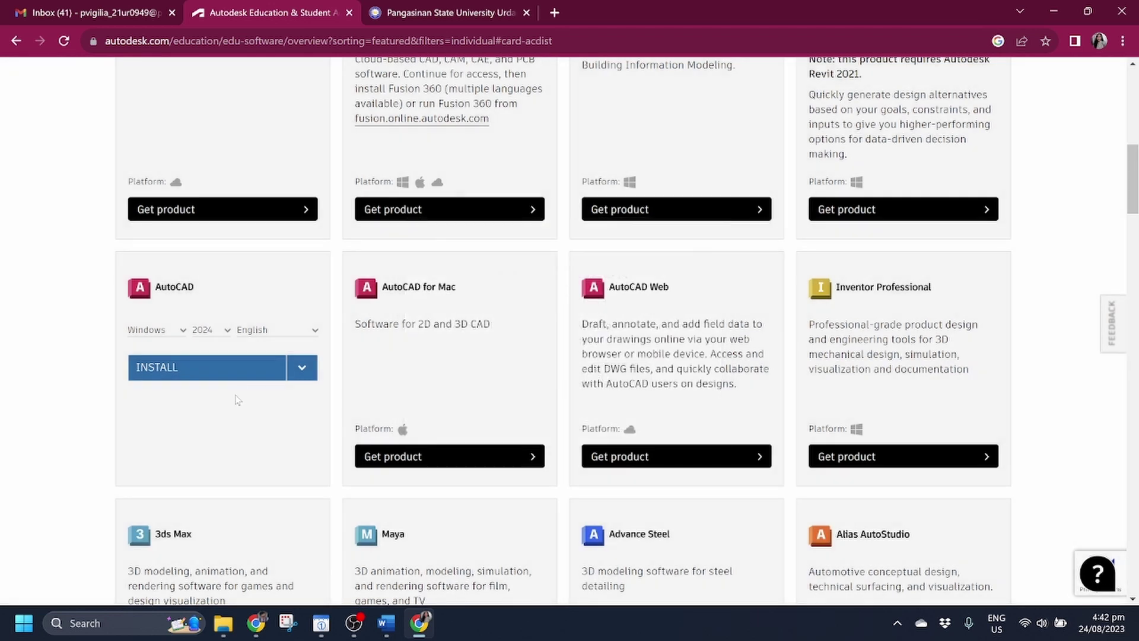
pyautogui.click(304, 368)
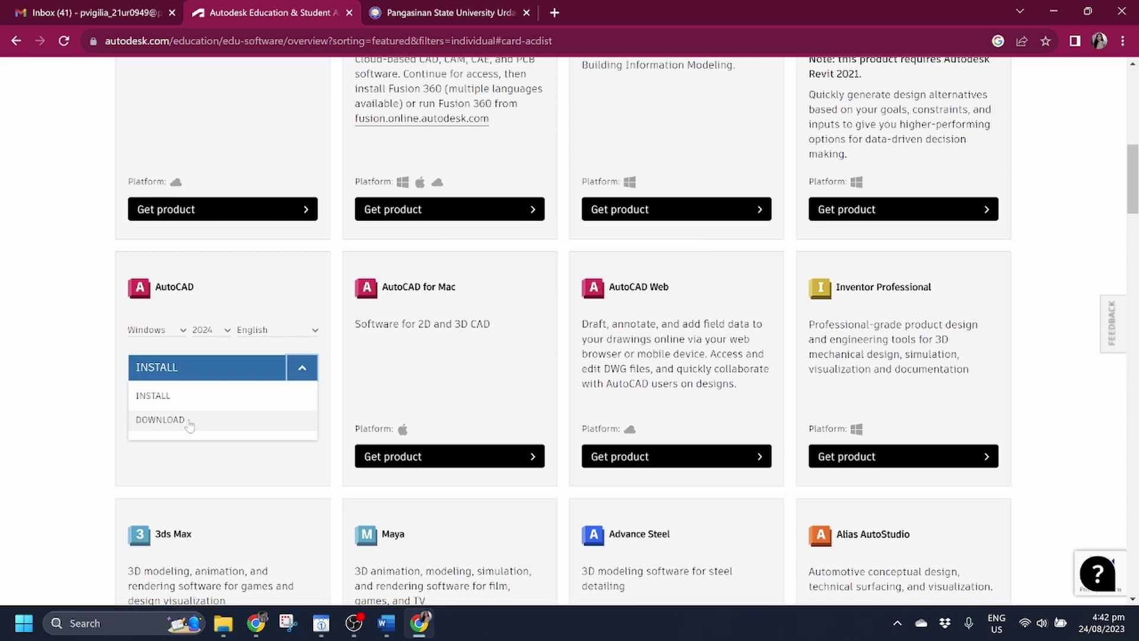
pyautogui.scroll(5, 328, 443)
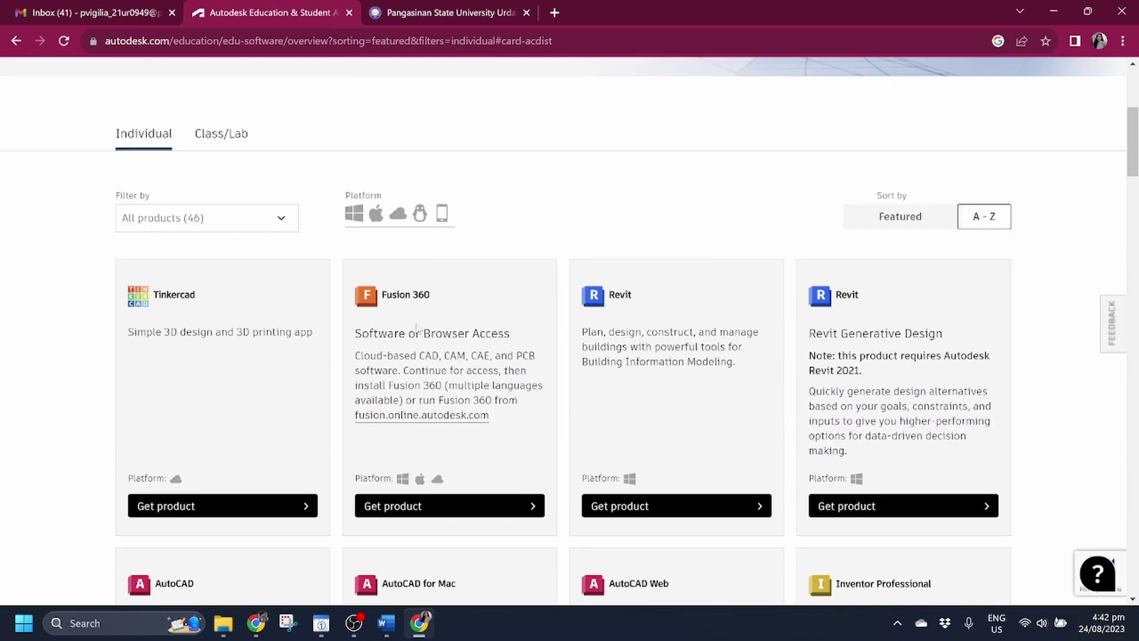
pyautogui.scroll(-3, 418, 329)
pyautogui.scroll(-4, 428, 231)
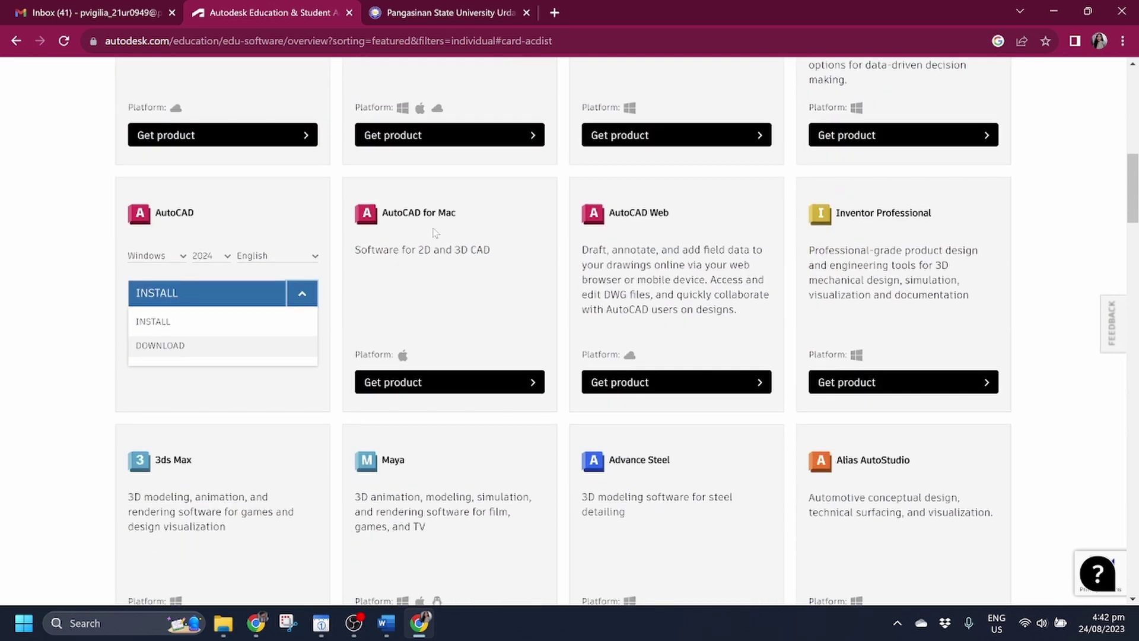
pyautogui.scroll(-3, 430, 233)
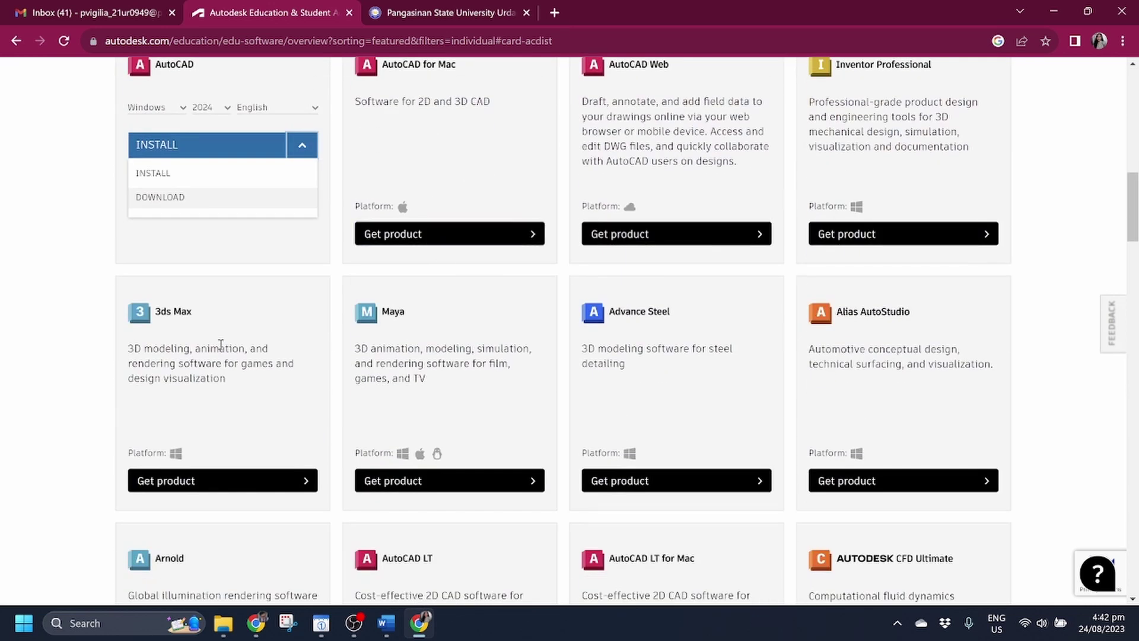
pyautogui.scroll(-2, 221, 345)
pyautogui.scroll(-6, 219, 335)
pyautogui.scroll(-3, 443, 240)
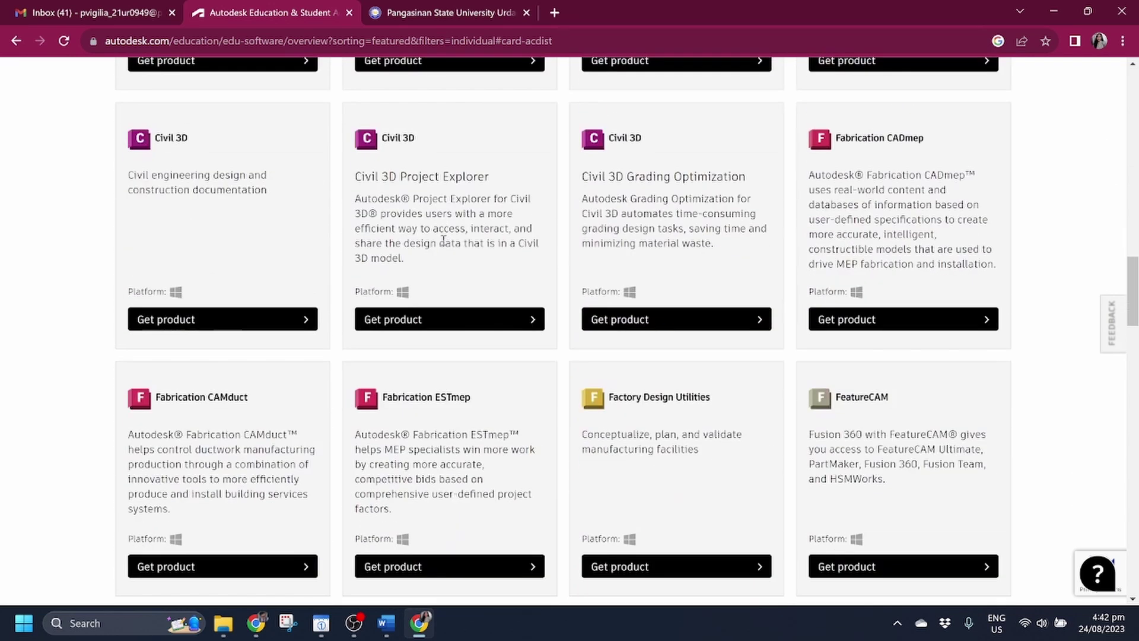
pyautogui.scroll(-3, 439, 244)
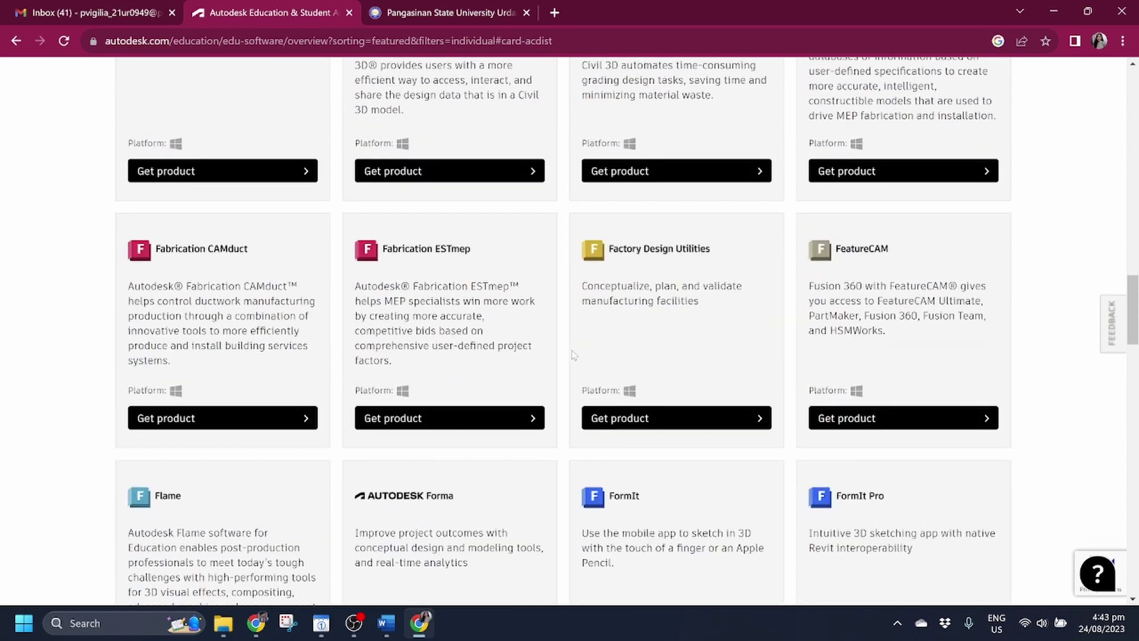
pyautogui.scroll(5, 574, 355)
pyautogui.scroll(9, 574, 355)
pyautogui.scroll(3, 243, 309)
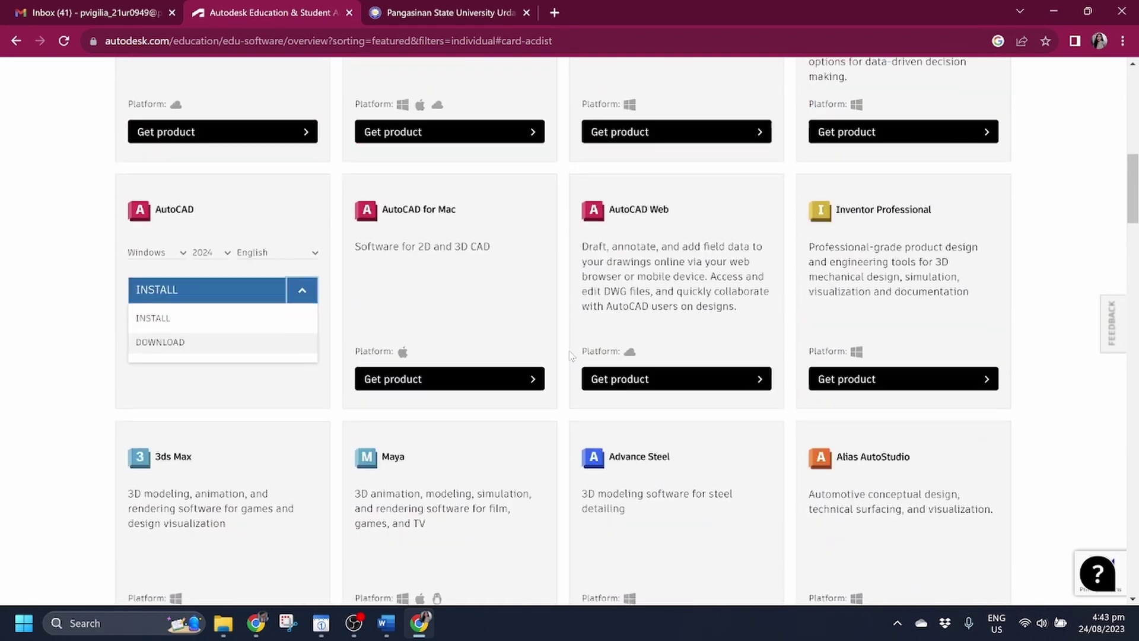
pyautogui.scroll(2, 243, 310)
pyautogui.scroll(1, 240, 308)
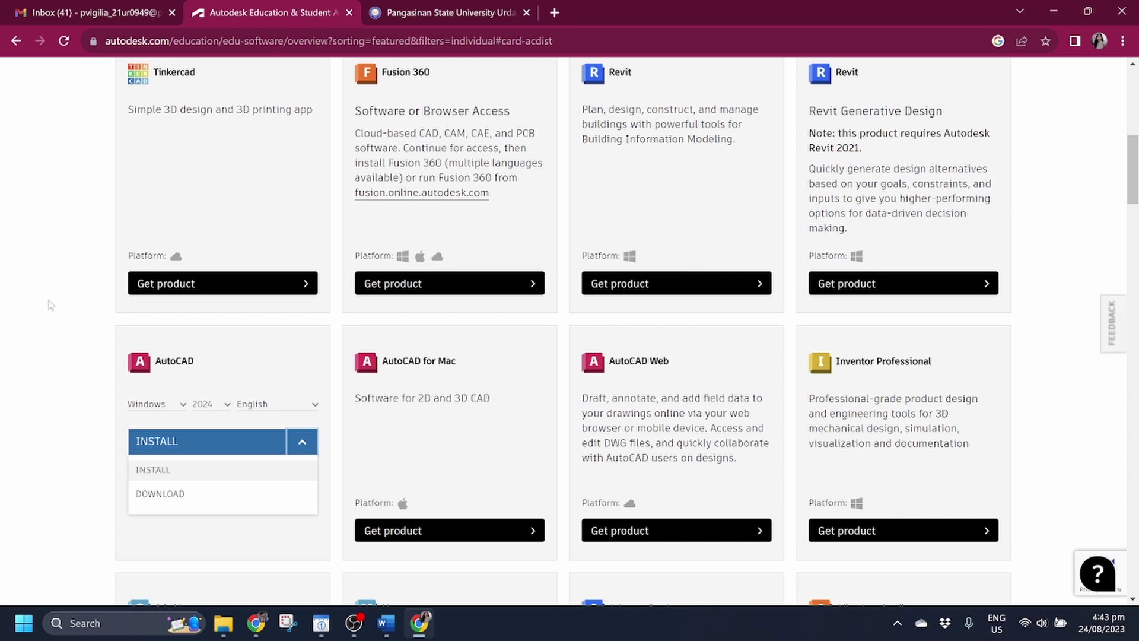
pyautogui.scroll(3, 549, 200)
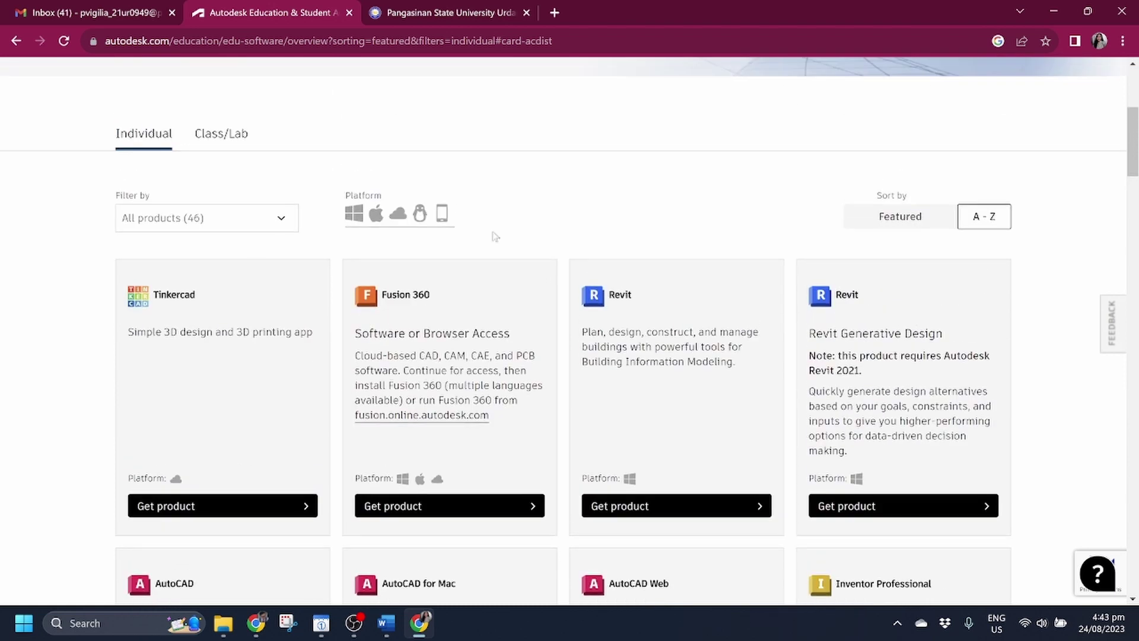
pyautogui.scroll(3, 634, 235)
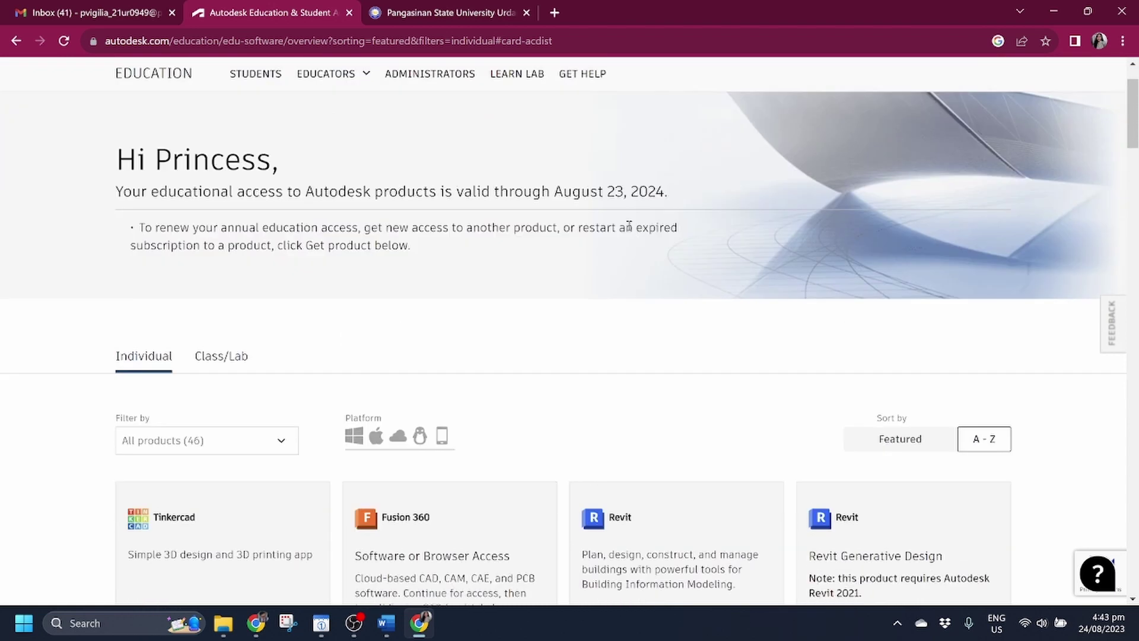
pyautogui.scroll(-2, 631, 252)
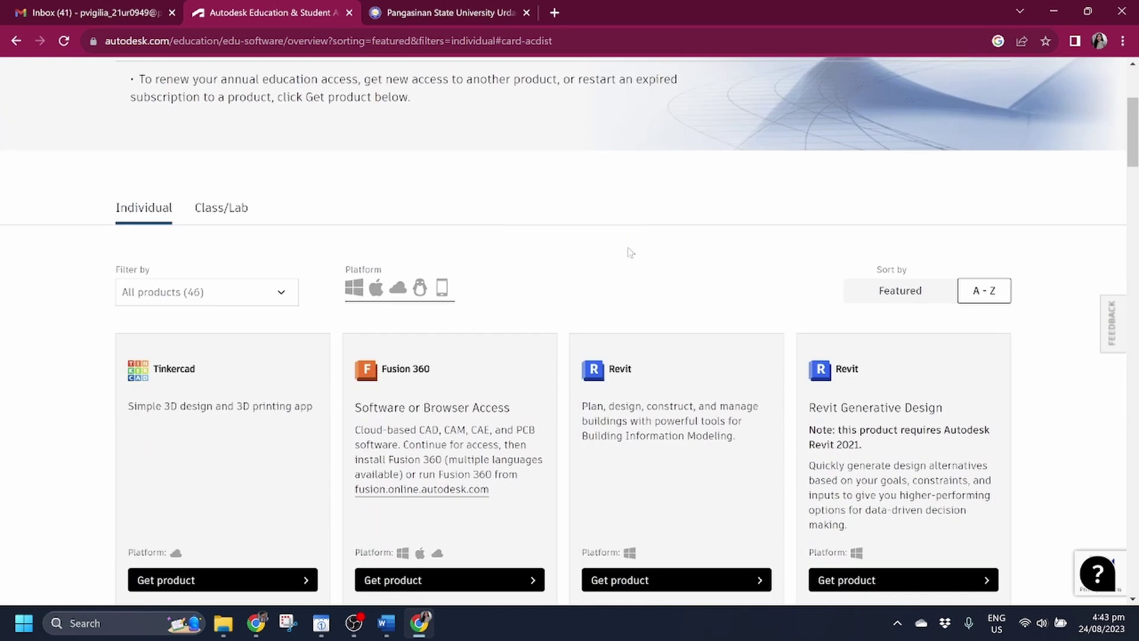